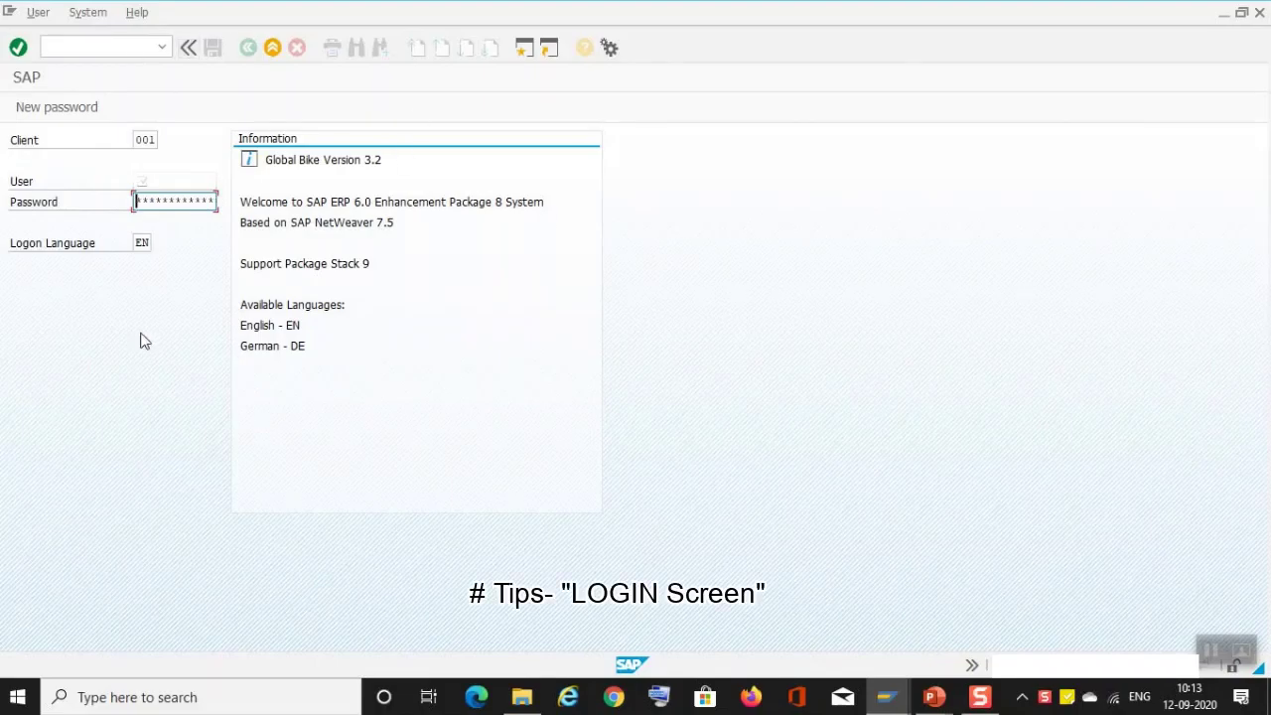
Step: Log on to client 100 with the saved user name from history and the account password
left_click(145, 140)
left_click(148, 182)
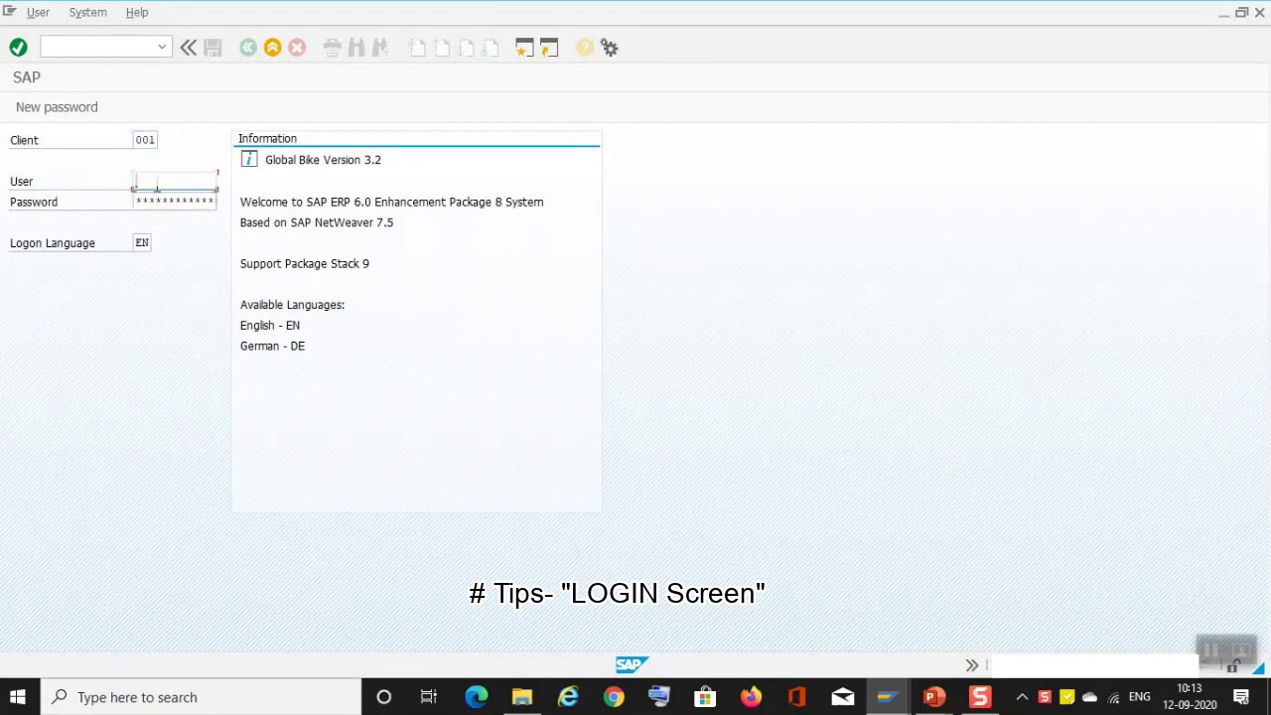
left_click(158, 202)
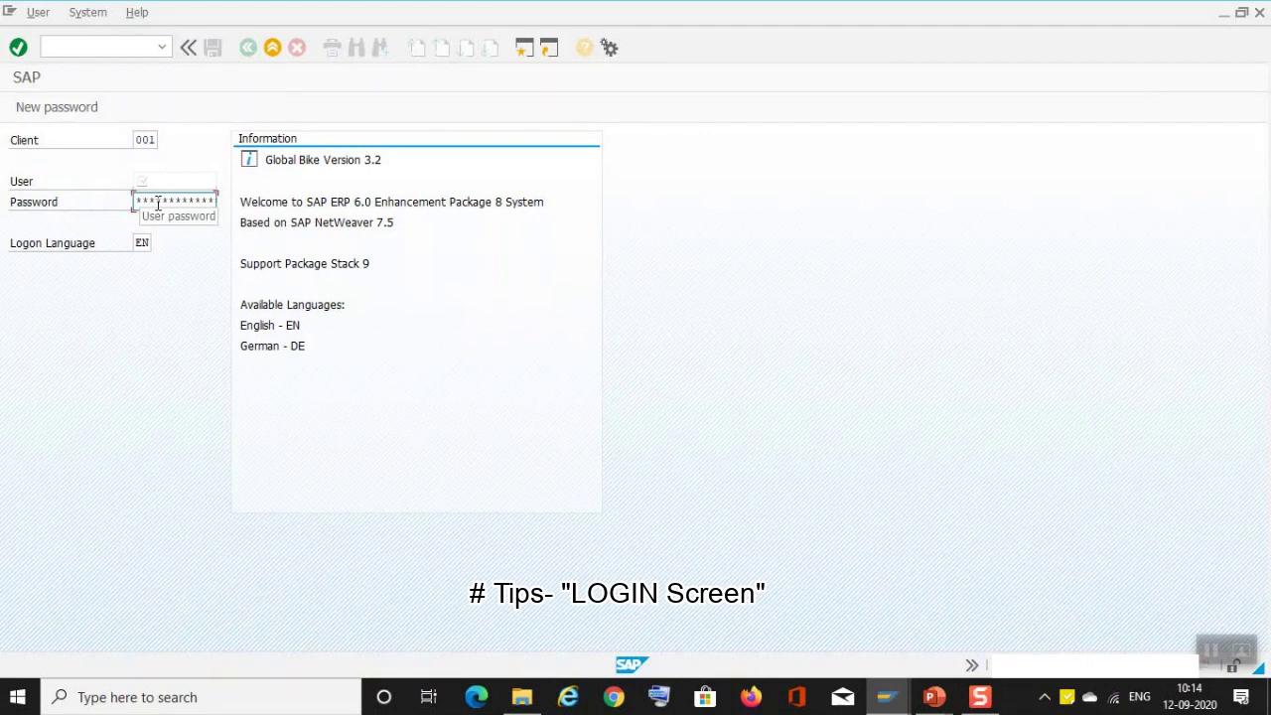
left_click(143, 140)
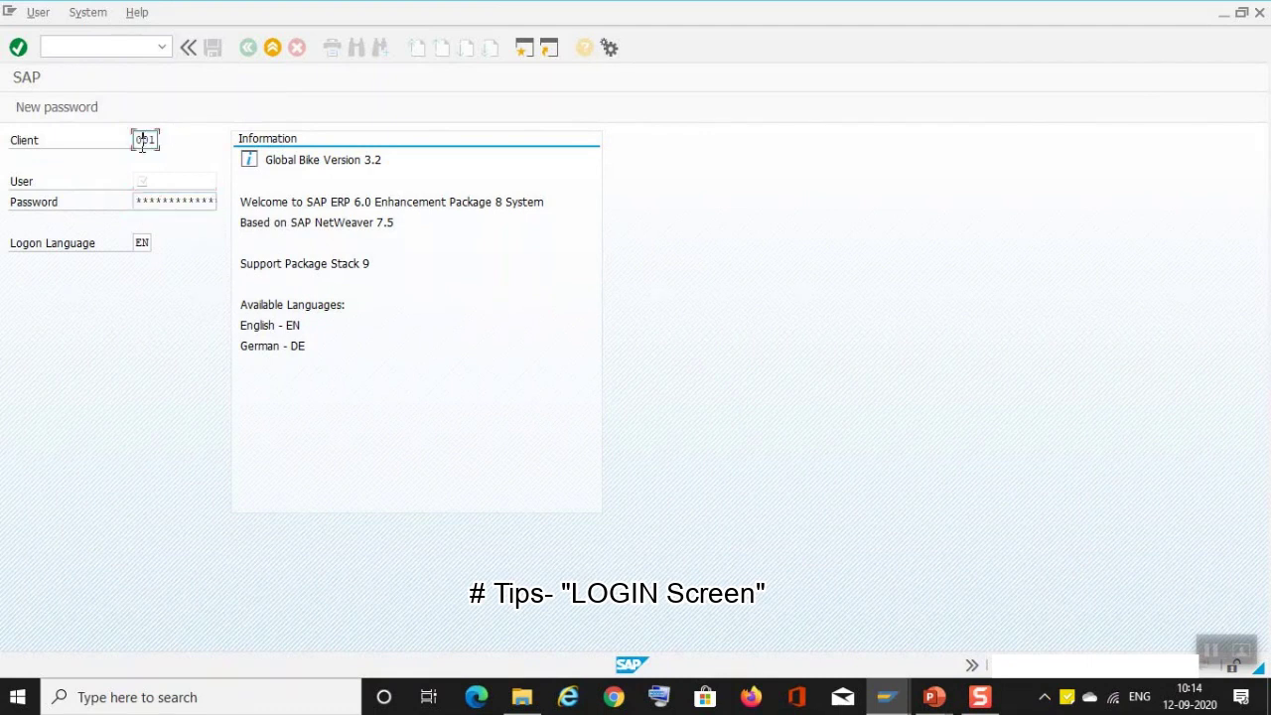
left_click(143, 140)
left_click(144, 158)
left_click(164, 179)
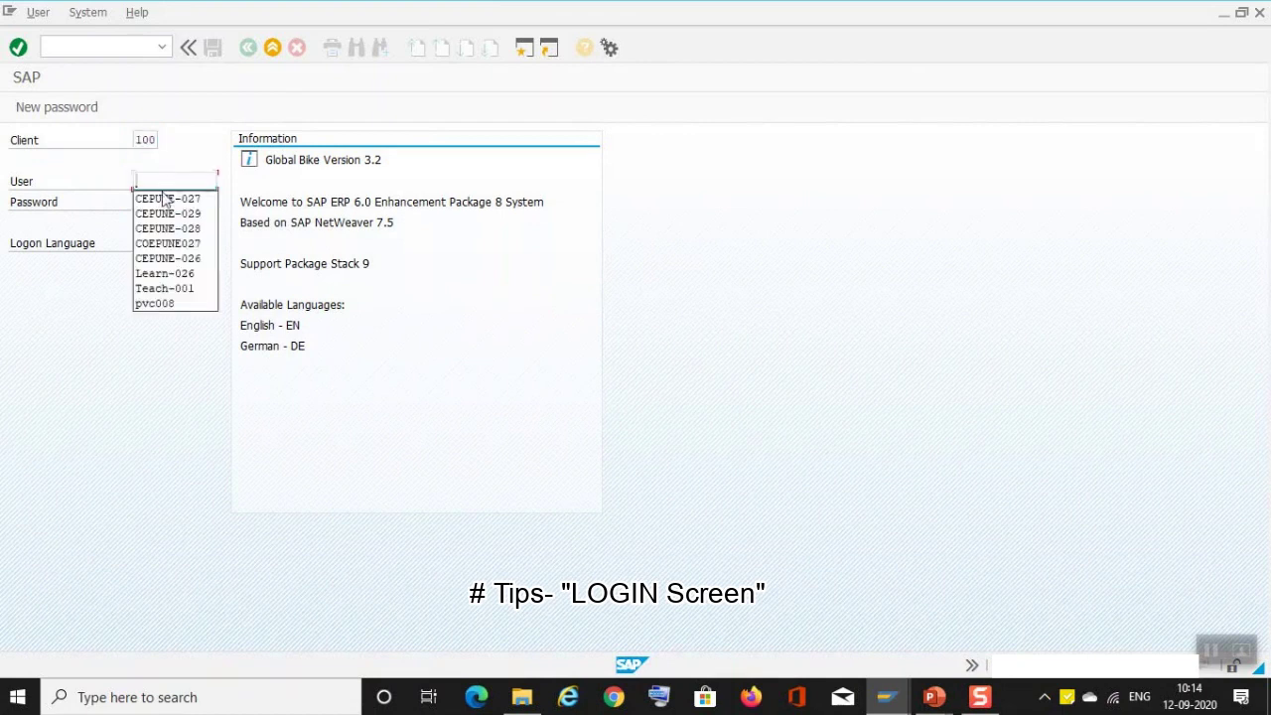
left_click(164, 198)
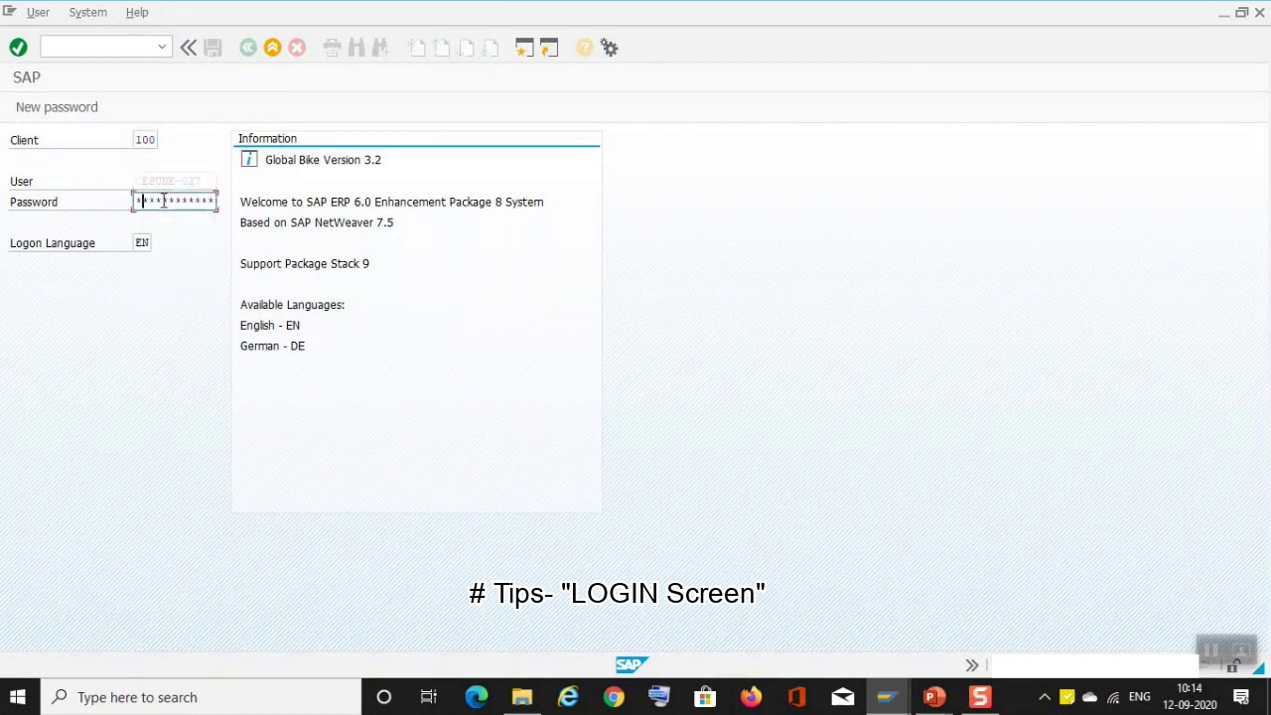
type("******")
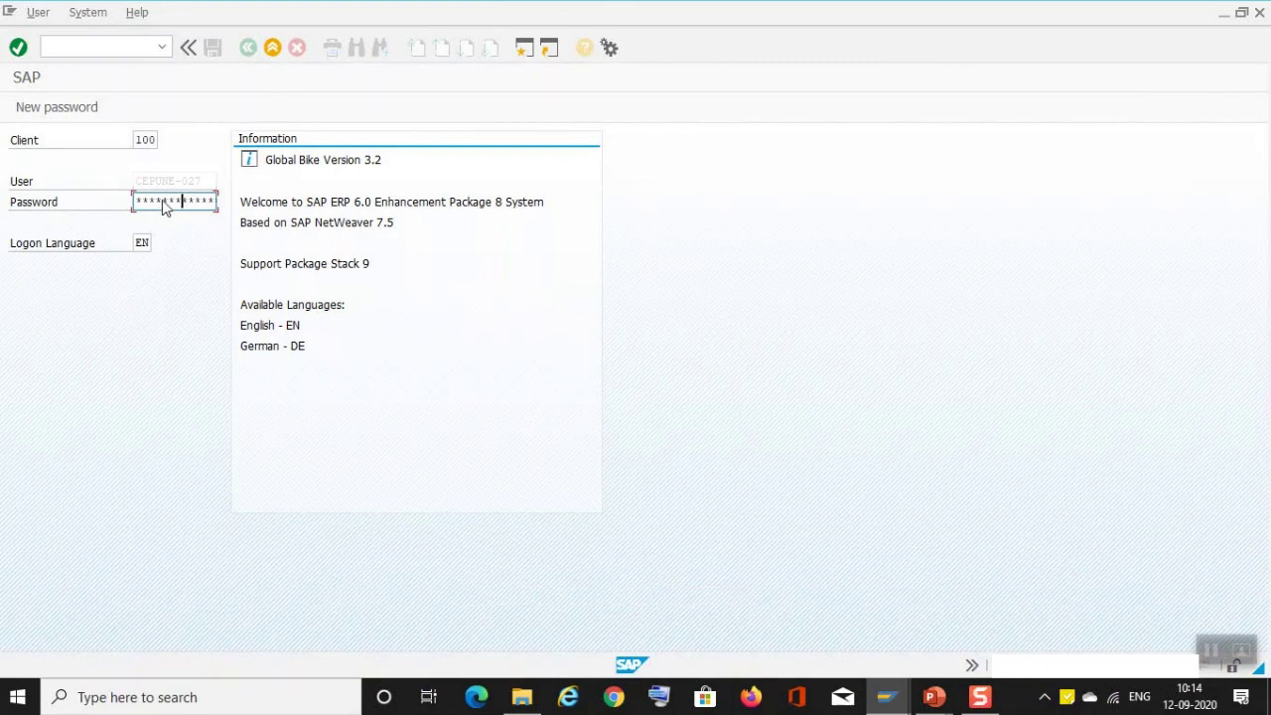
key("Return")
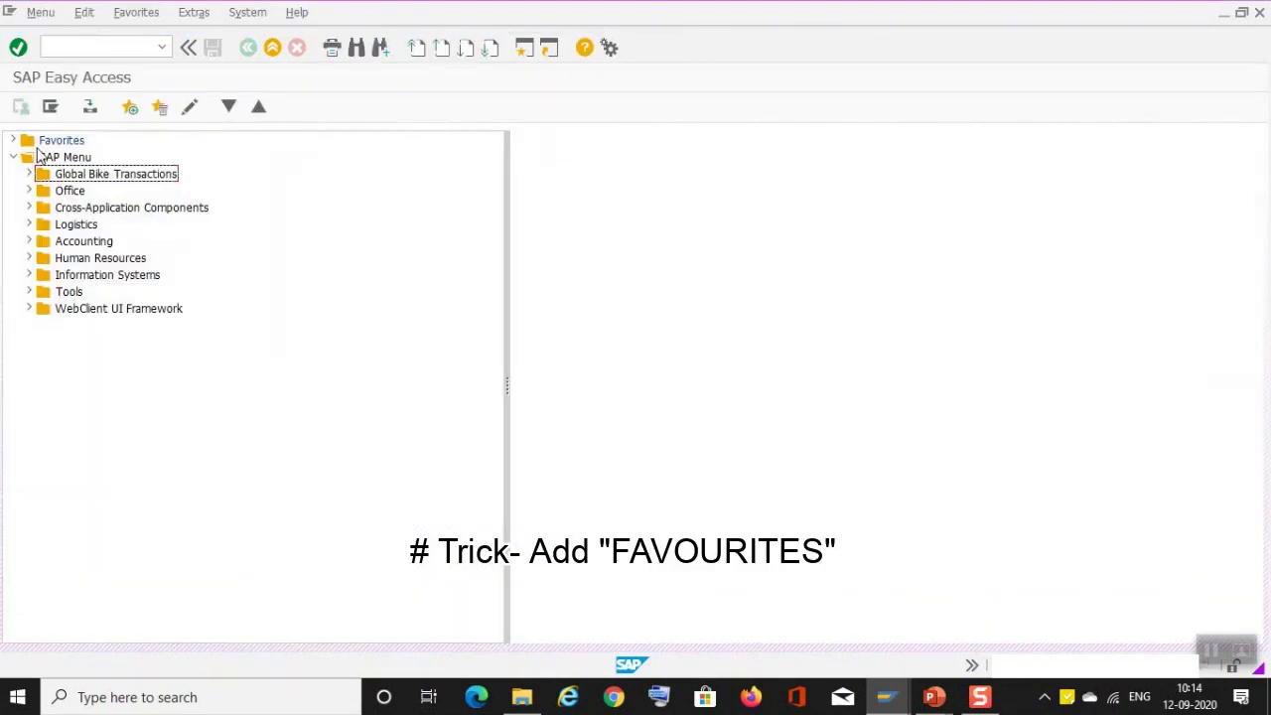
Step: Drag ME51N - Create from Logistics > Materials Management > Purchasing > Purchase Requisition into Favorites
left_click(30, 227)
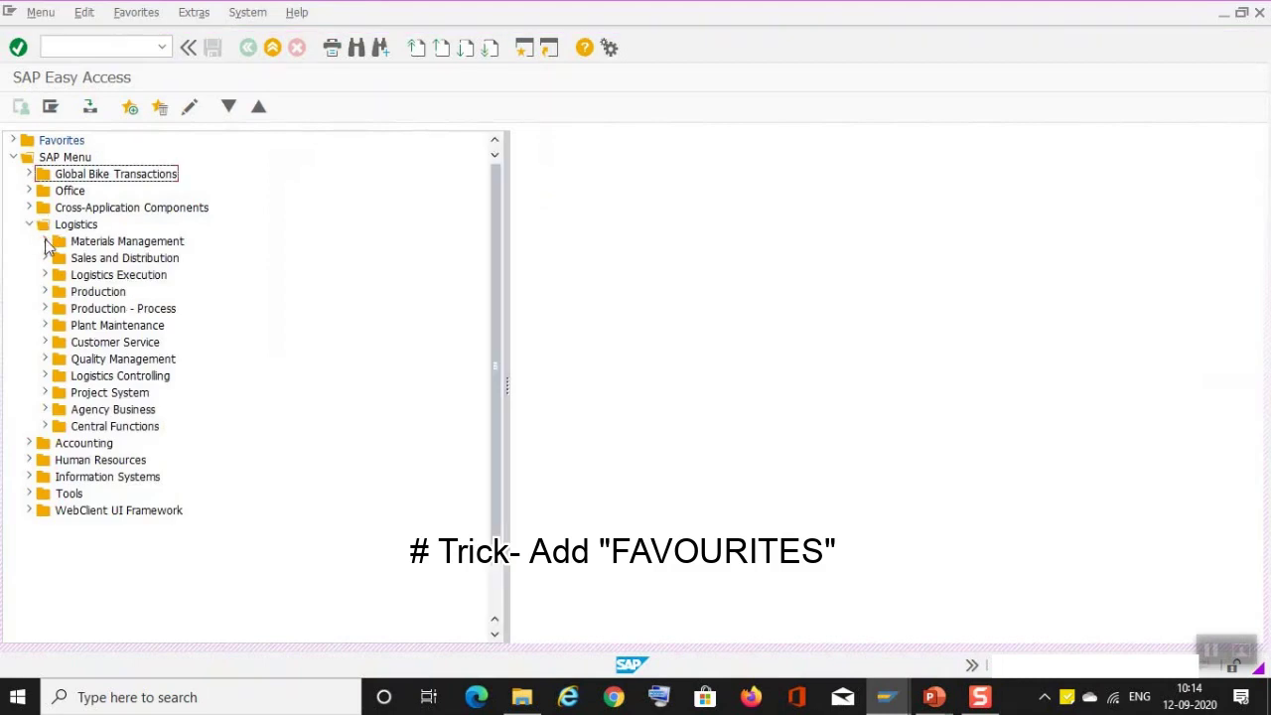
left_click(45, 244)
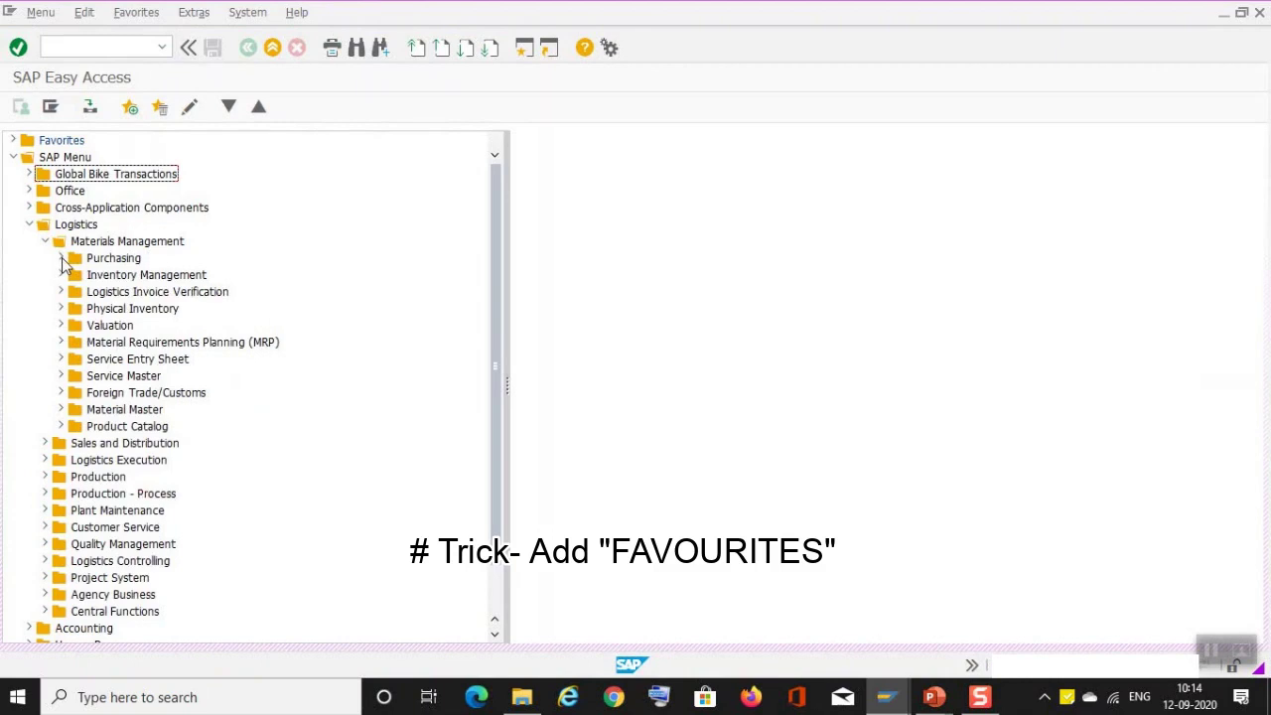
left_click(61, 258)
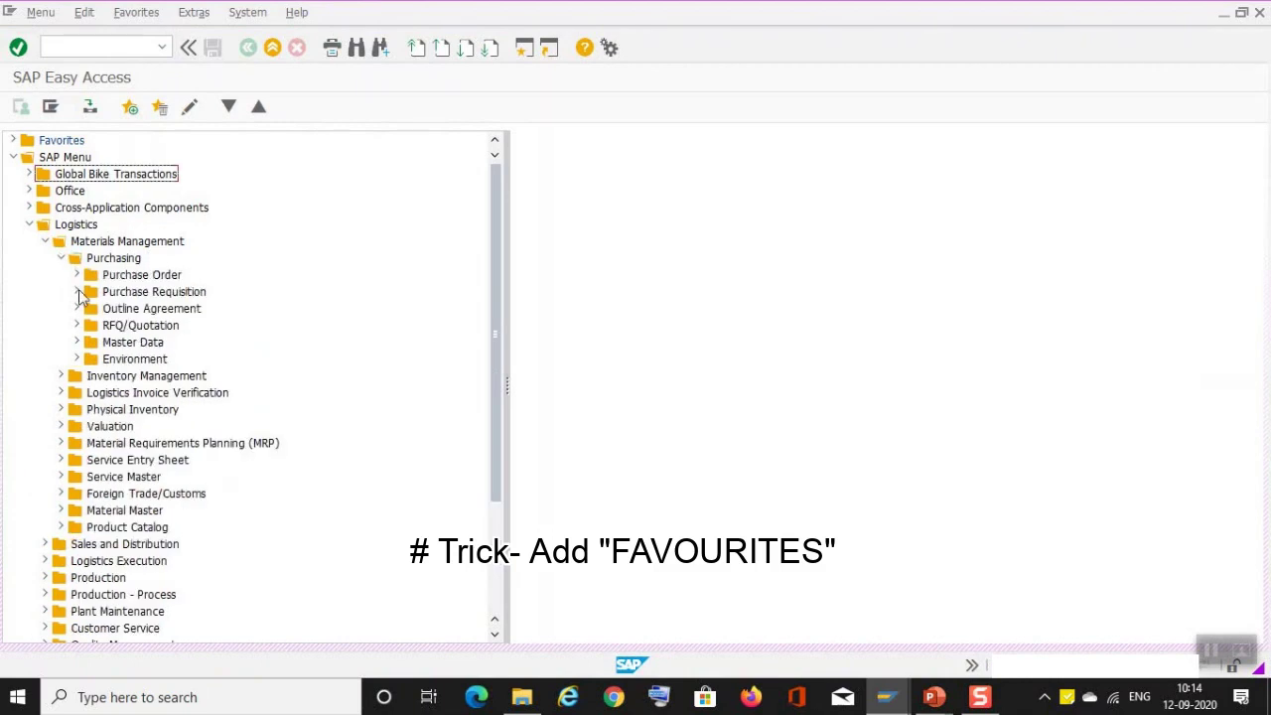
left_click(76, 293)
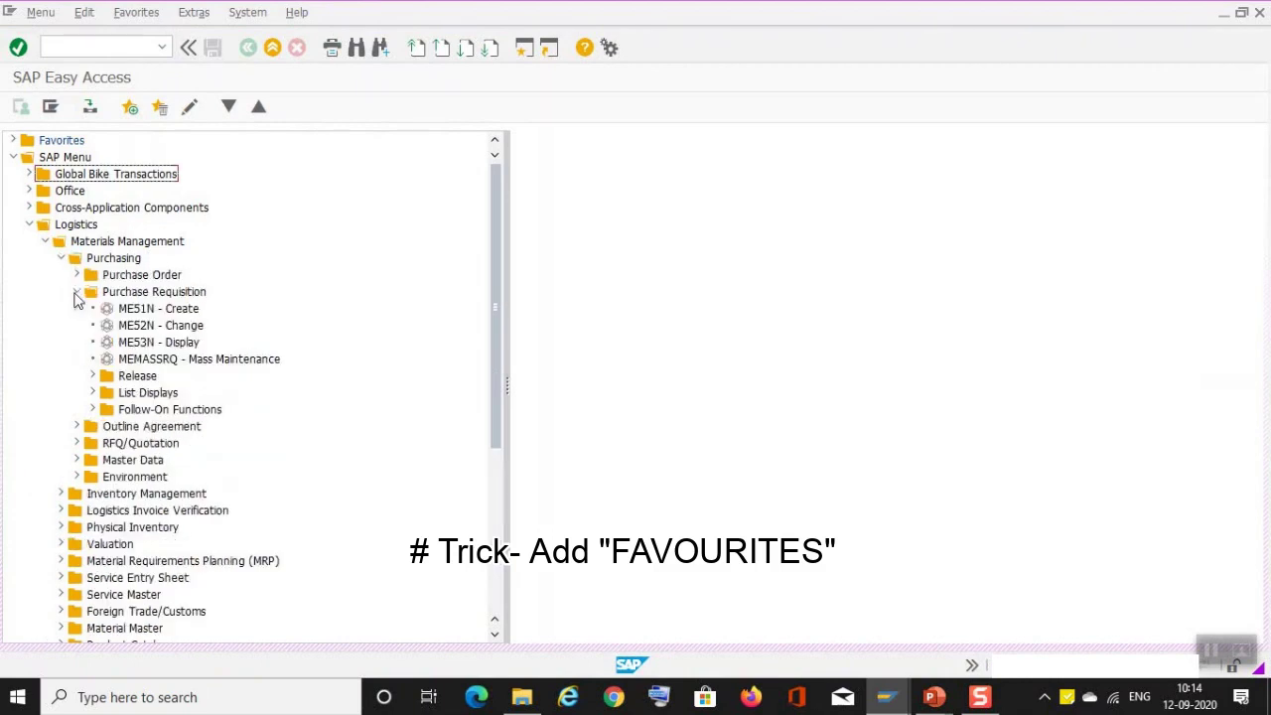
left_click(146, 309)
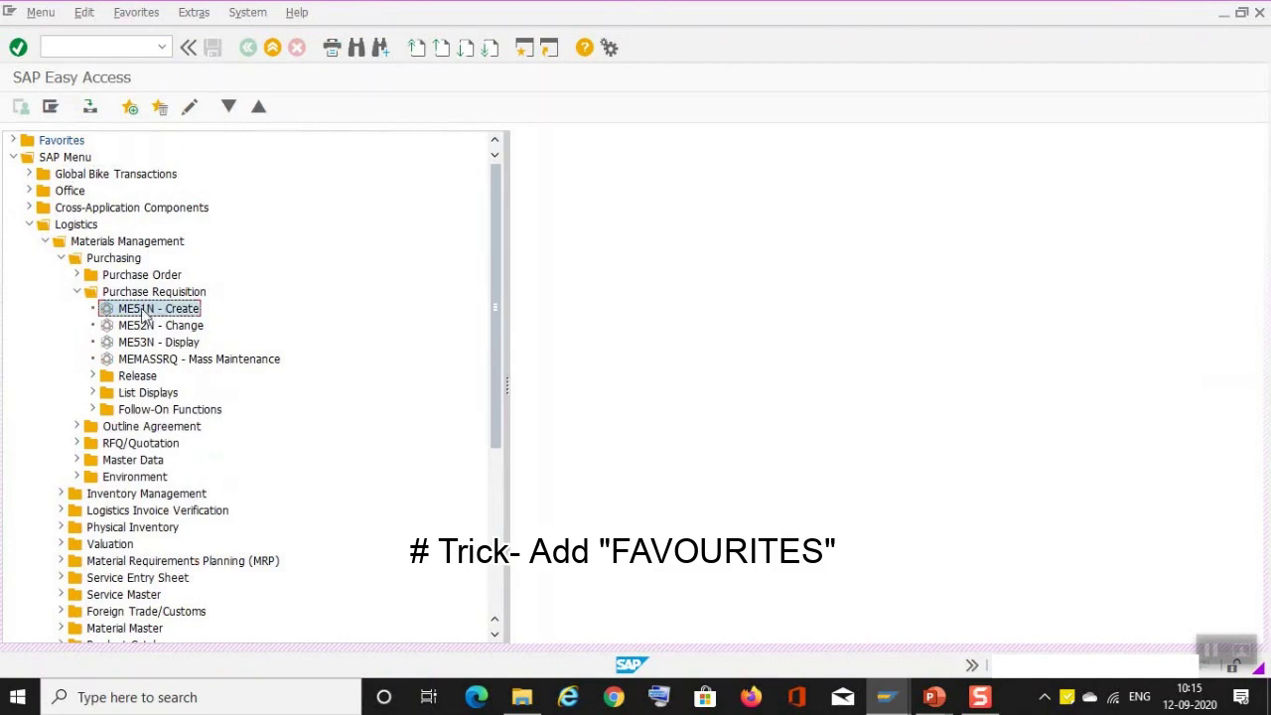
left_click_drag(146, 315, 64, 147)
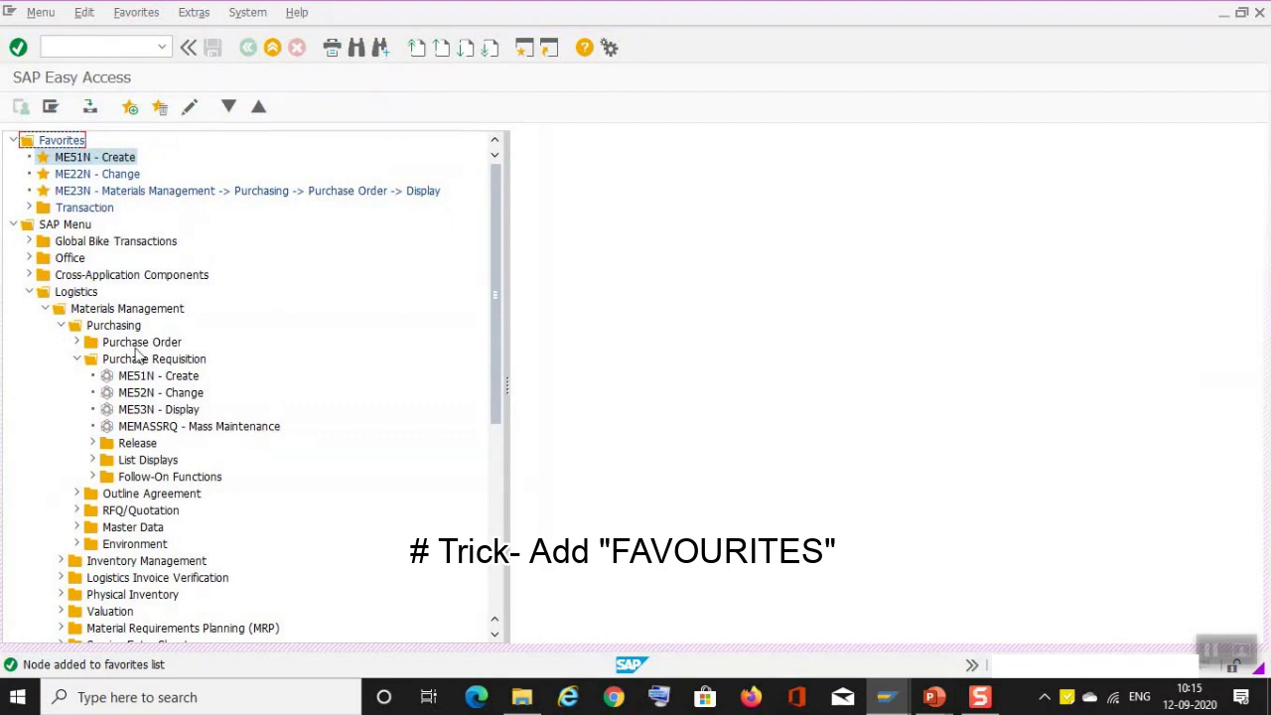
Step: Add the ME52N - Change transaction to Favorites
left_click(140, 395)
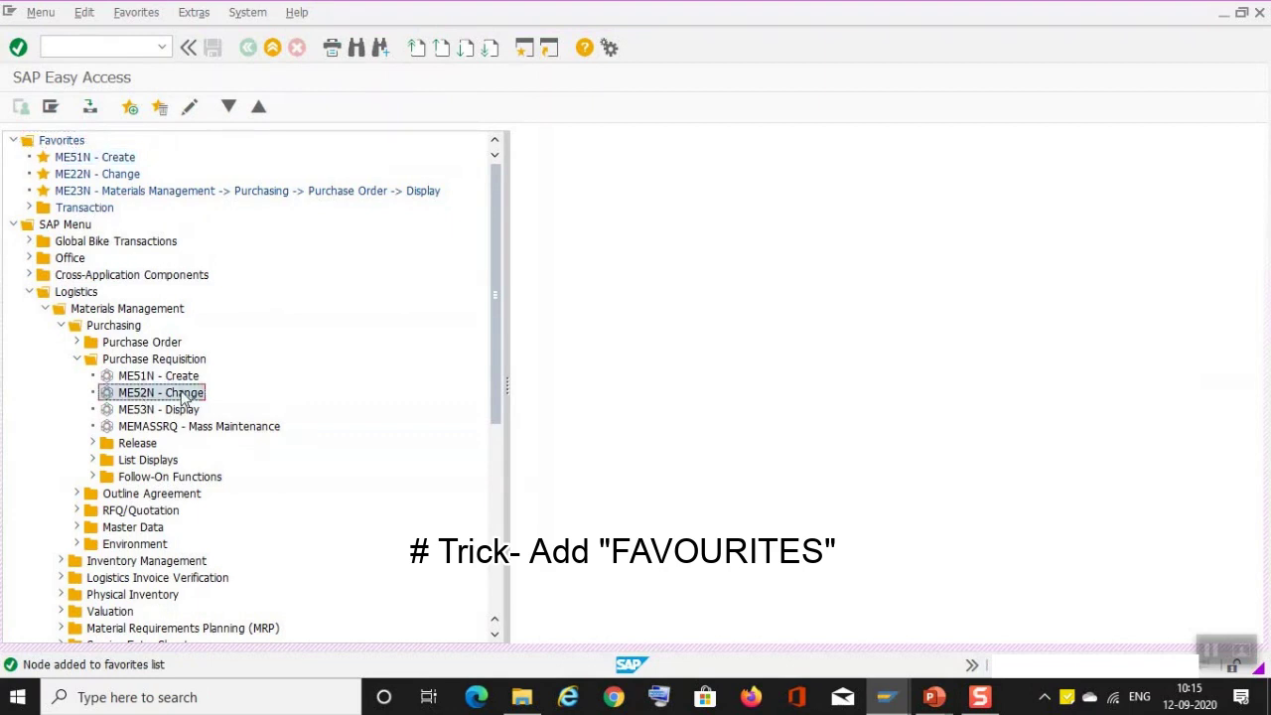
left_click(136, 13)
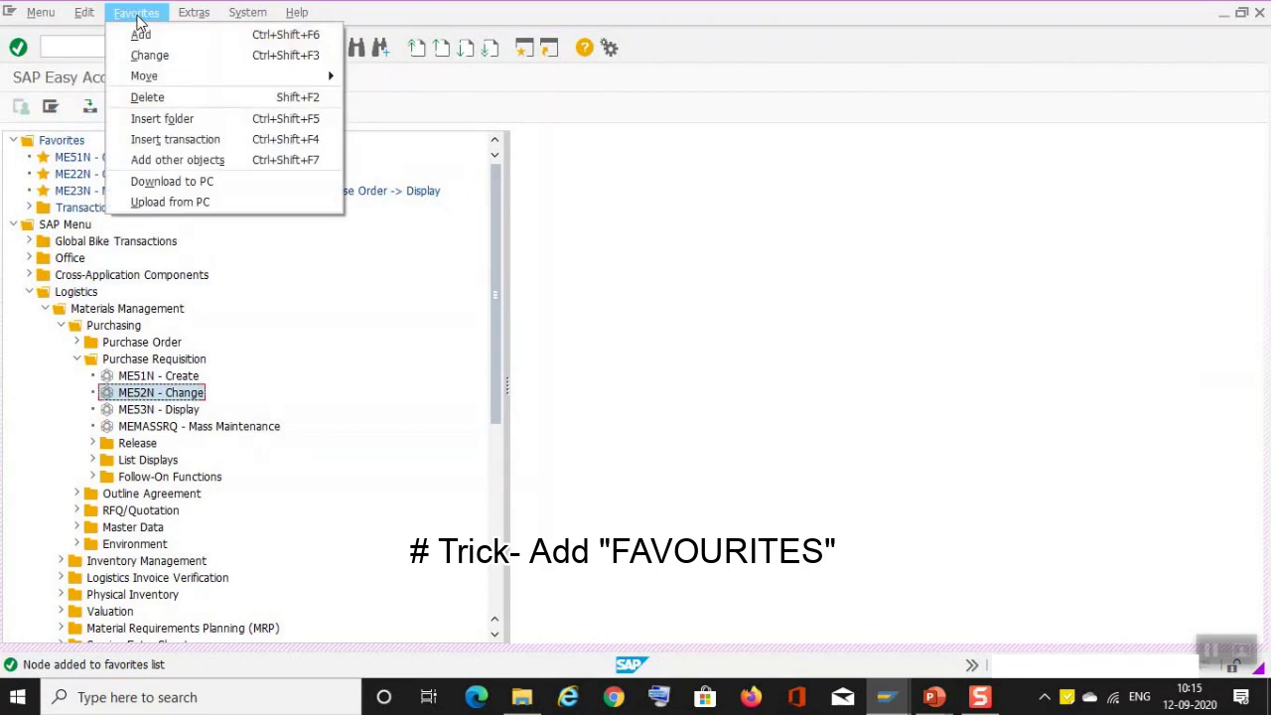
left_click(140, 36)
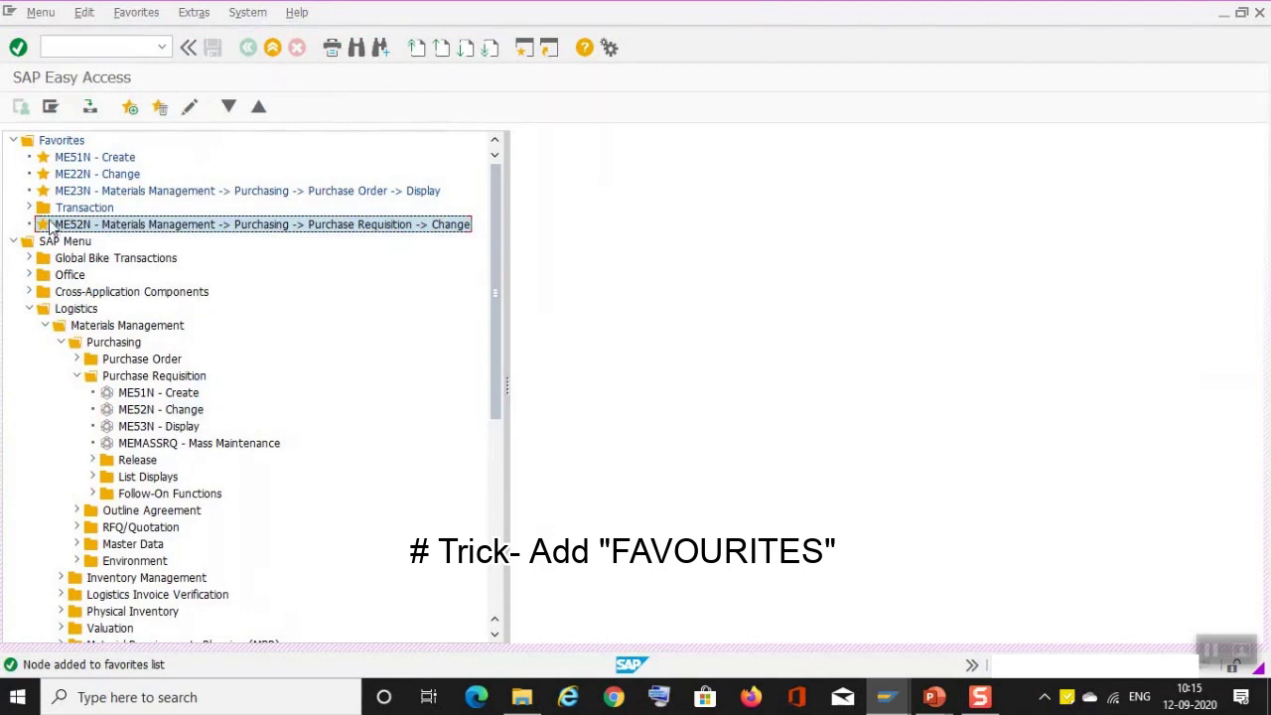
Step: Create a new Favorites folder named 'Sales'
left_click(136, 14)
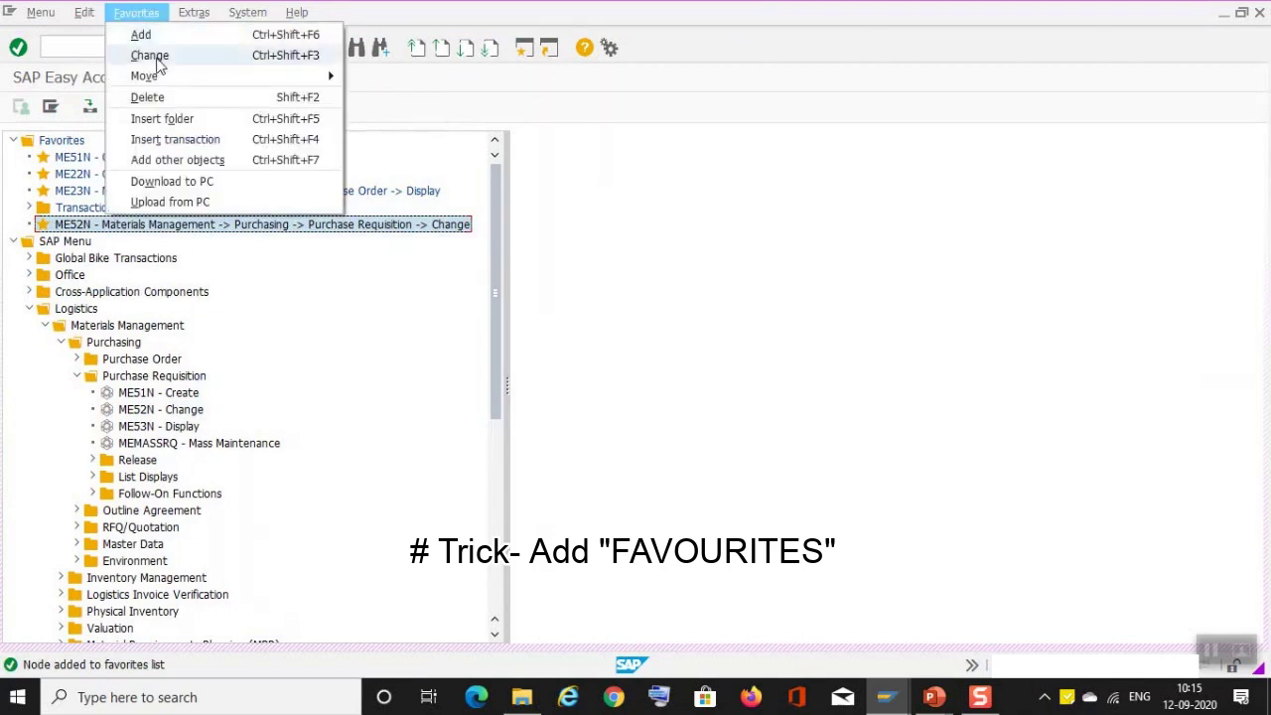
left_click(159, 120)
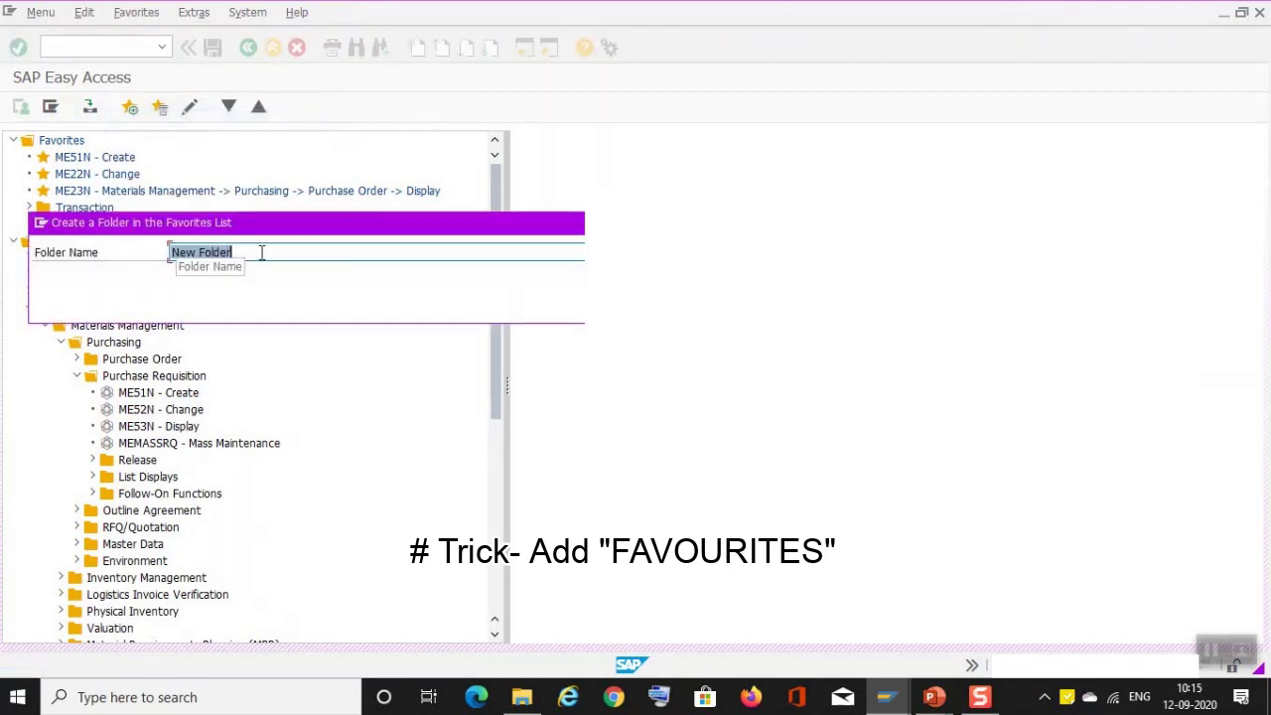
key("BackSpace")
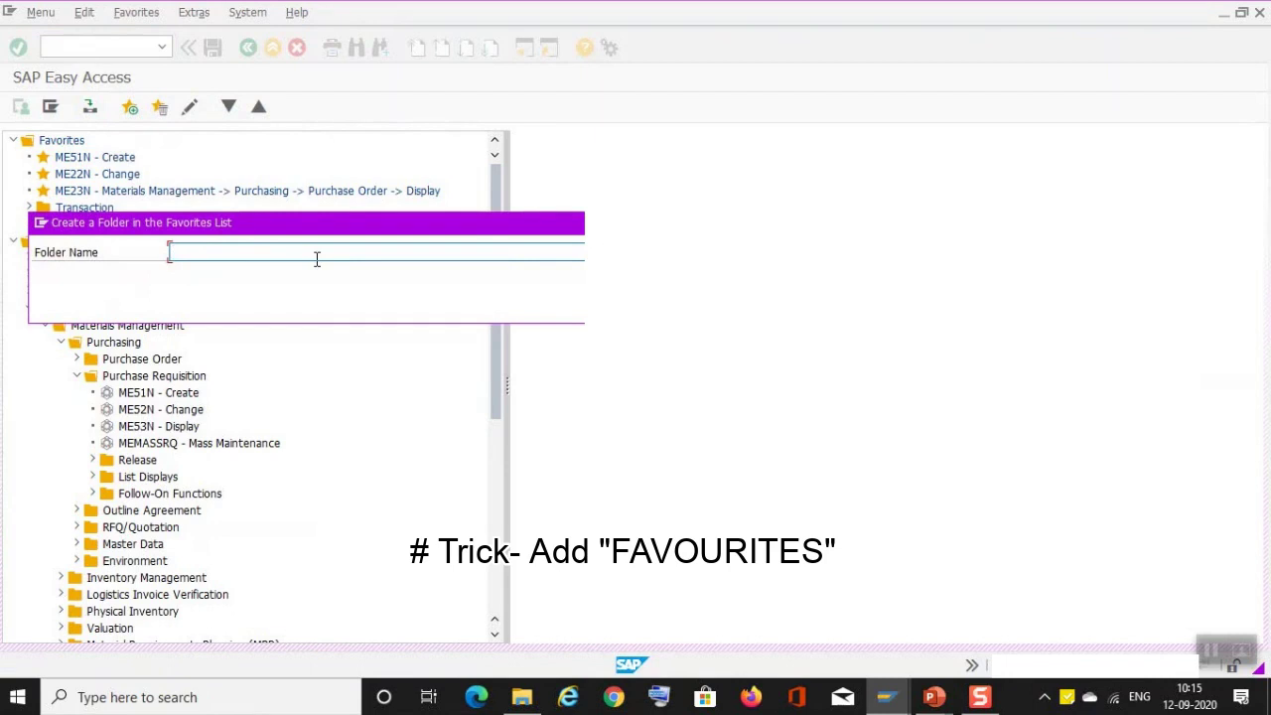
type("Sales")
key("Return")
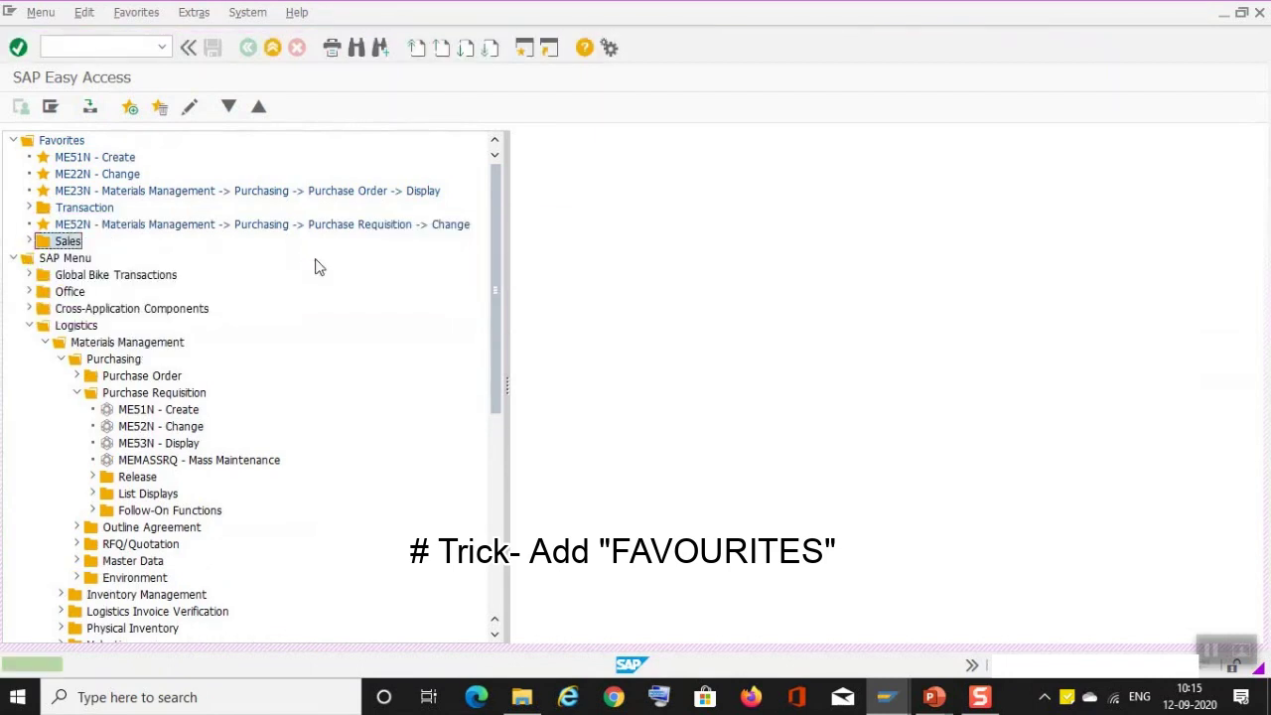
Step: Insert transaction code va01 (VA01 - Create Sales Order) into the Sales favorites folder
left_click(136, 12)
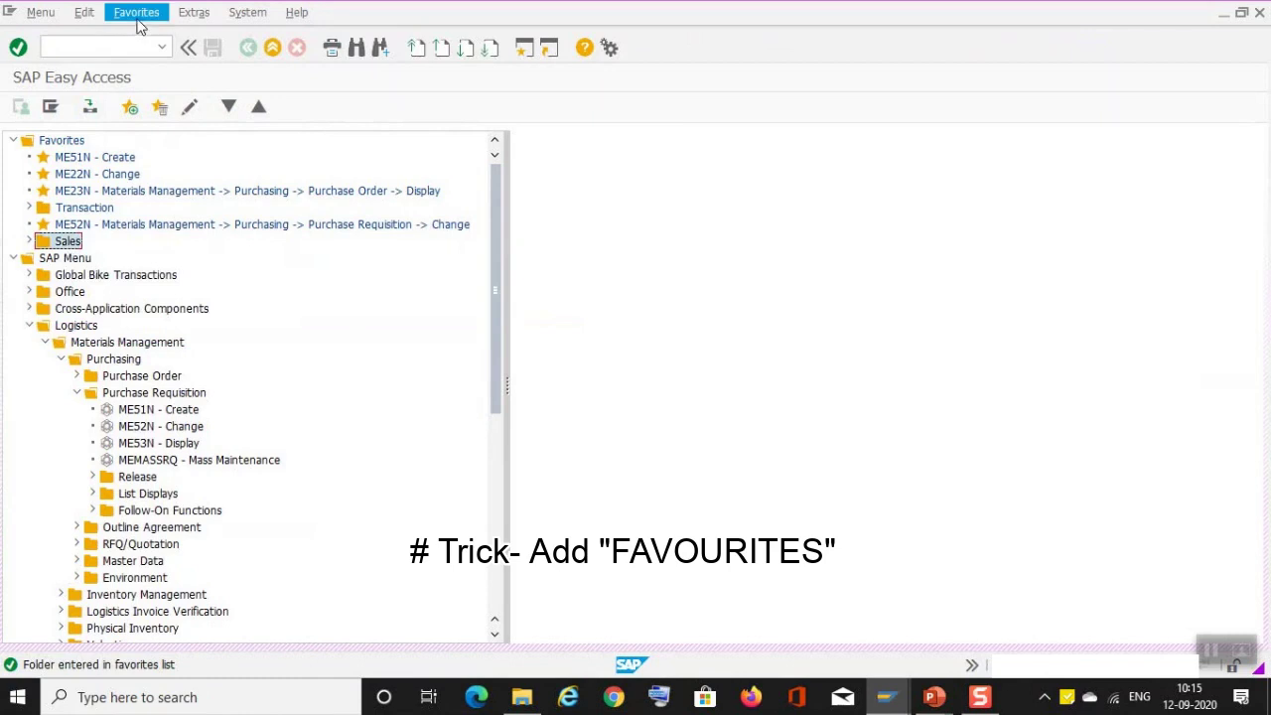
left_click(159, 142)
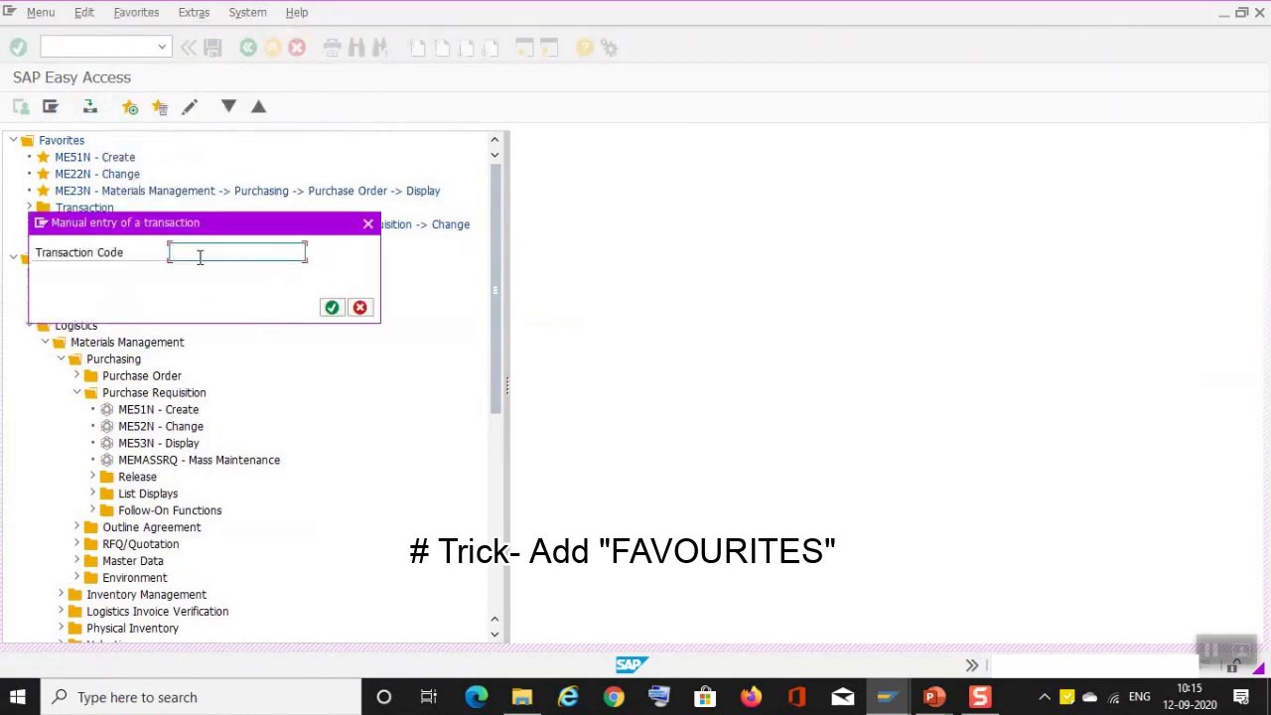
type("va01")
key("Return")
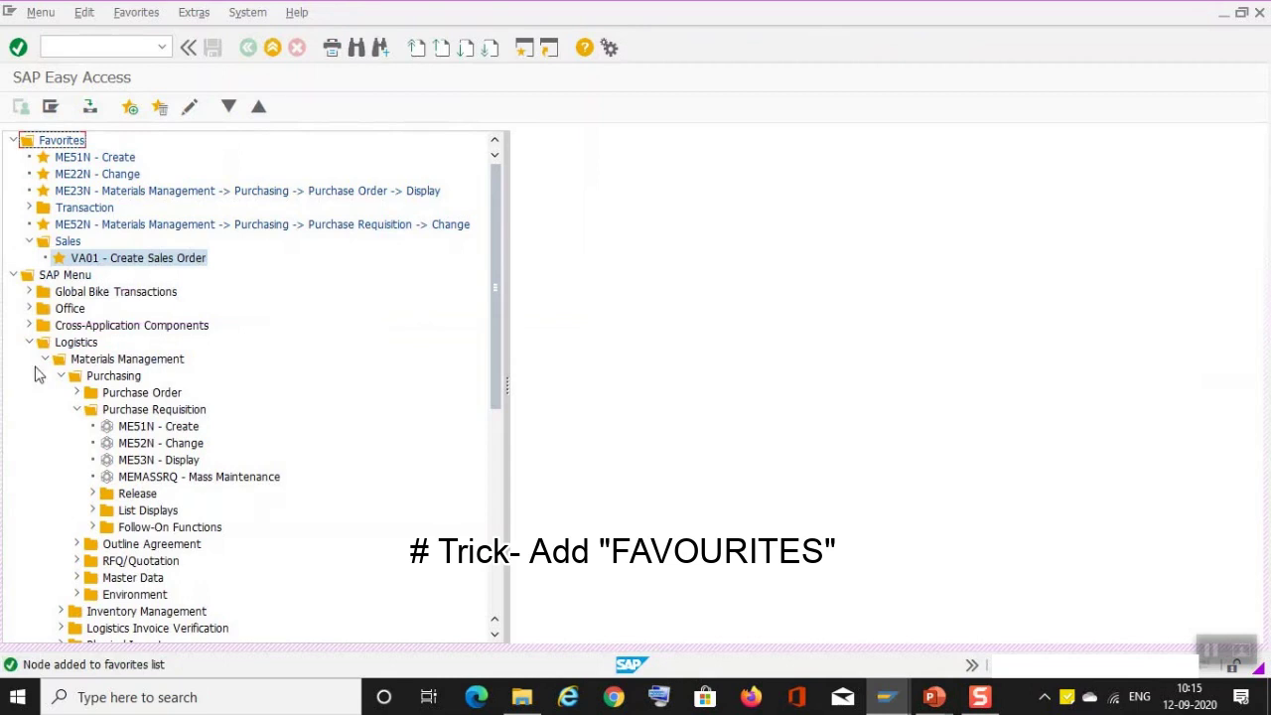
left_click(14, 275)
left_click(14, 277)
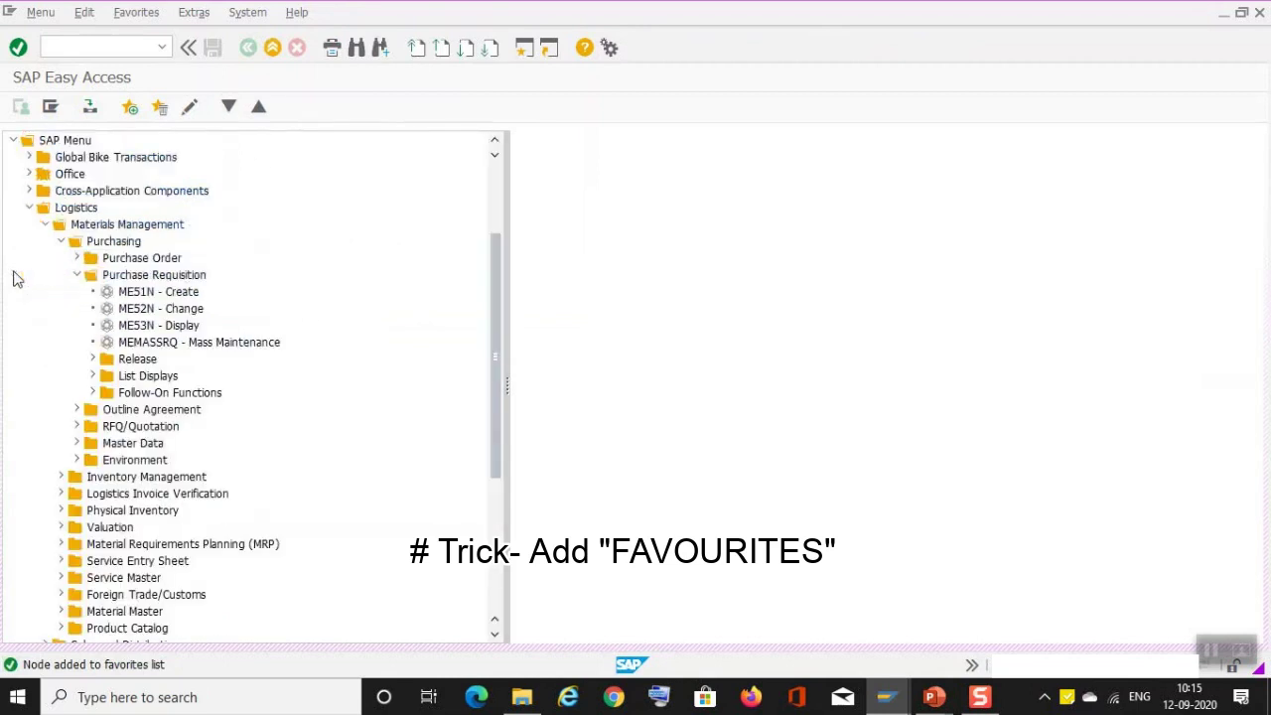
scroll(248, 229, "up", 3)
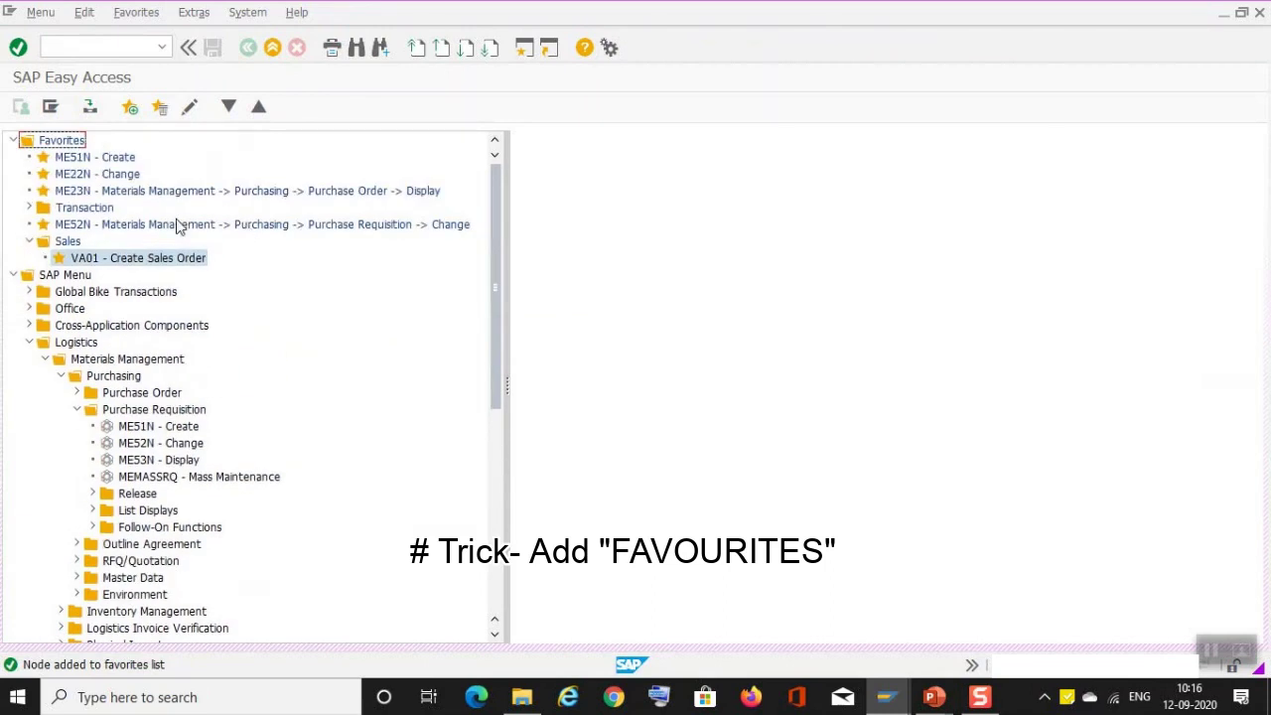
left_click(97, 50)
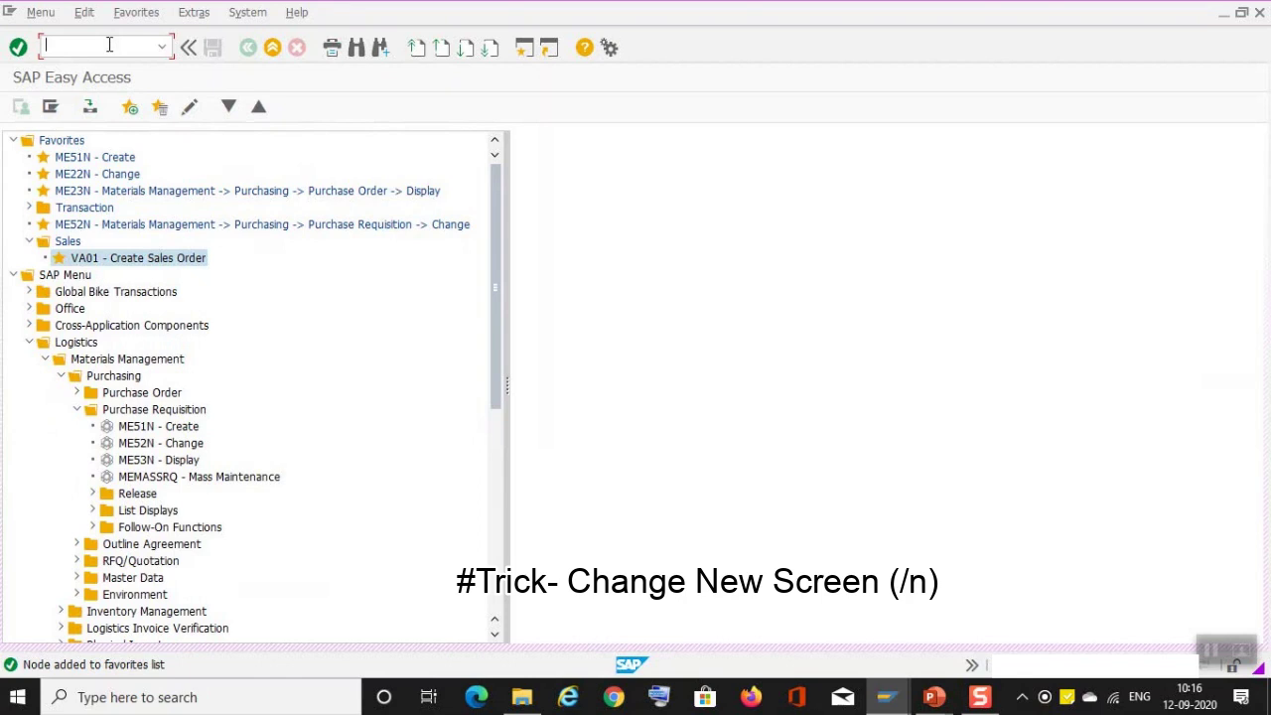
type("/n")
type("me21n")
key("Return")
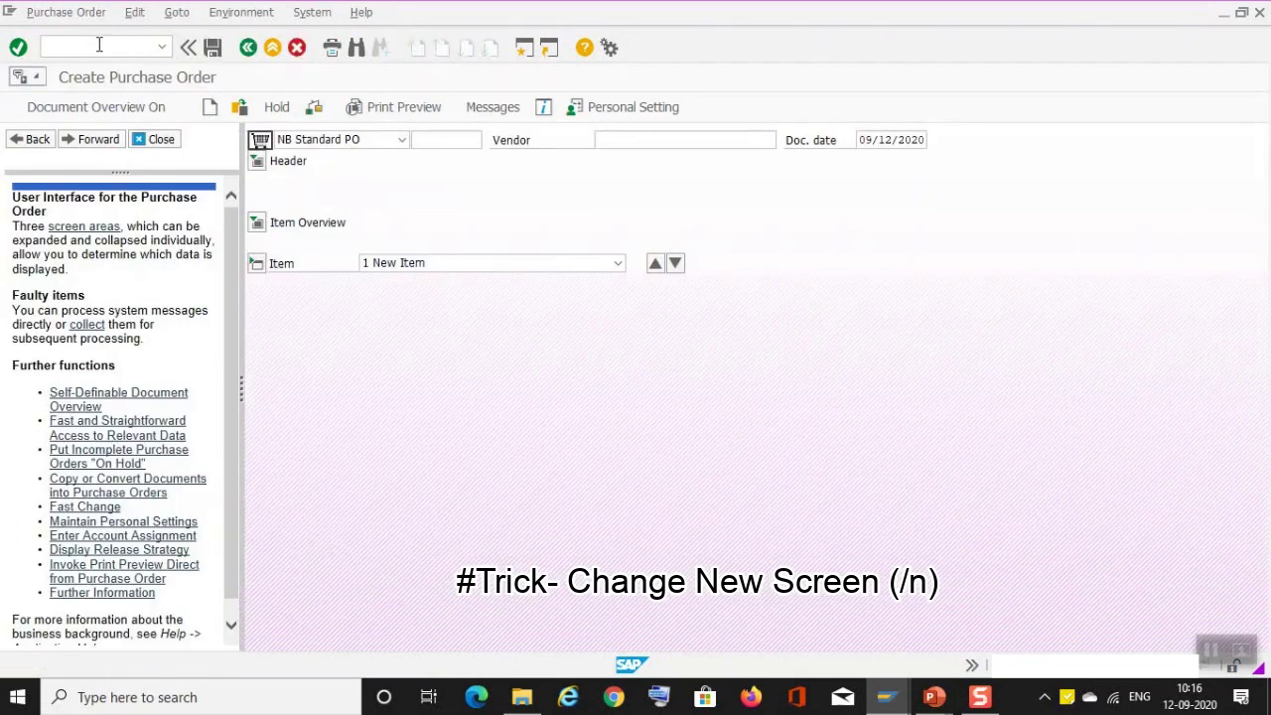
type("/n")
key("Return")
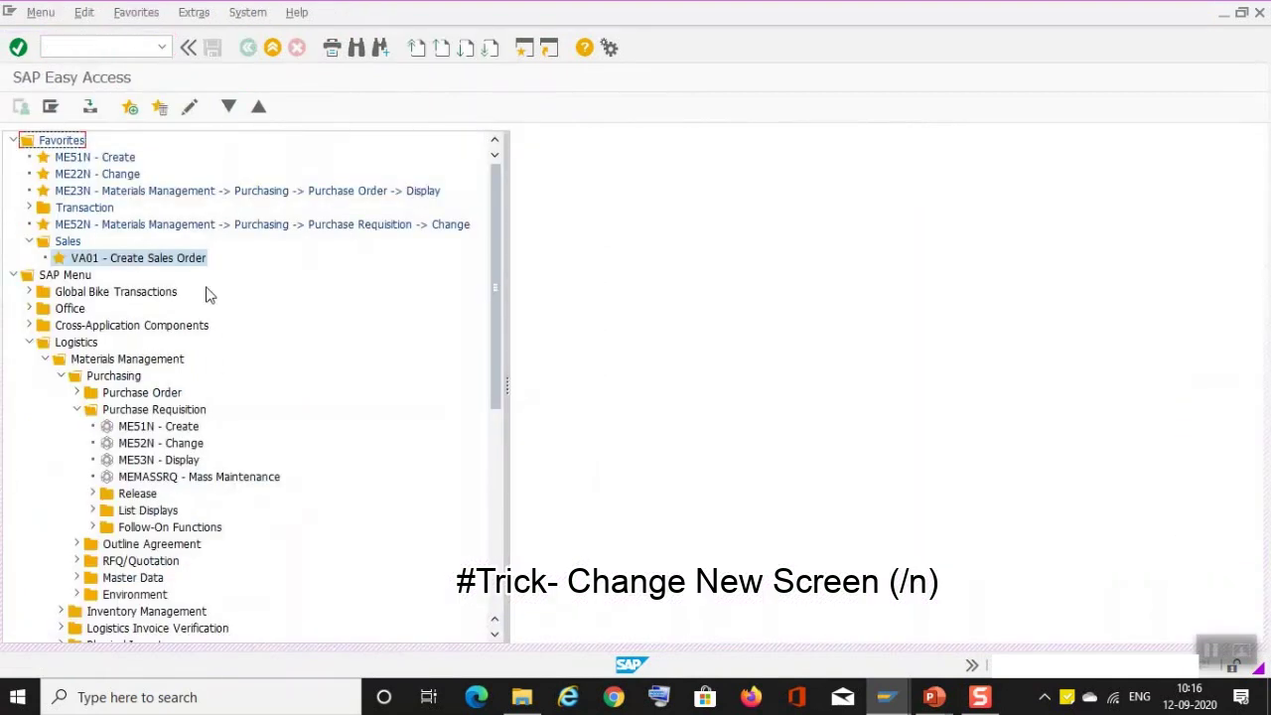
Step: Open ME22N in a new session window with /ome22n
left_click(121, 40)
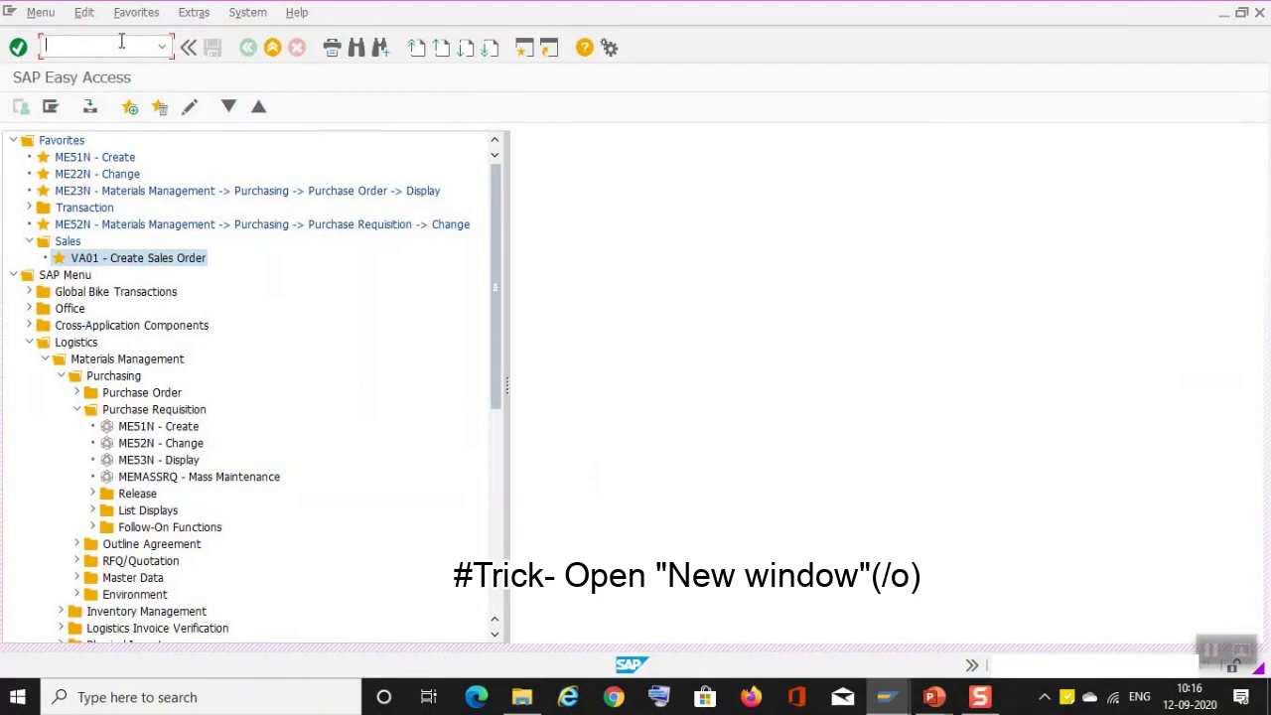
type("/ome22n")
key("Return")
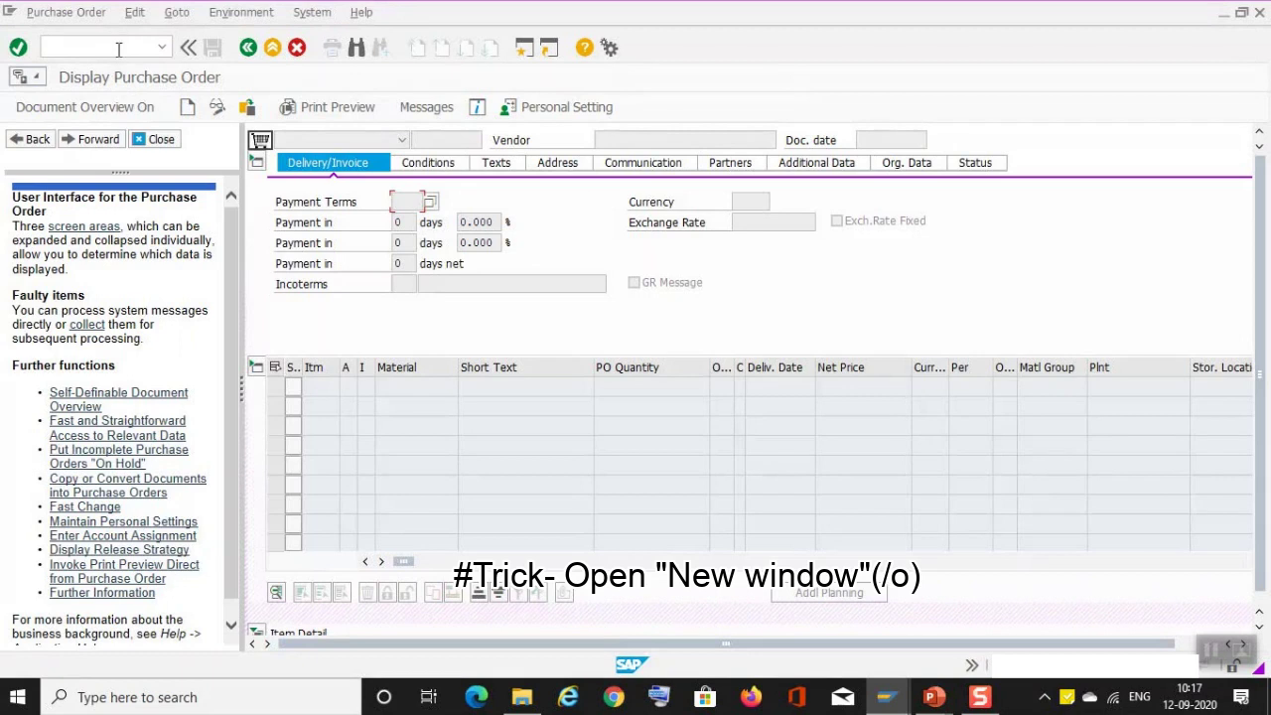
Step: Open another session window with the New GUI Window button
left_click(116, 49)
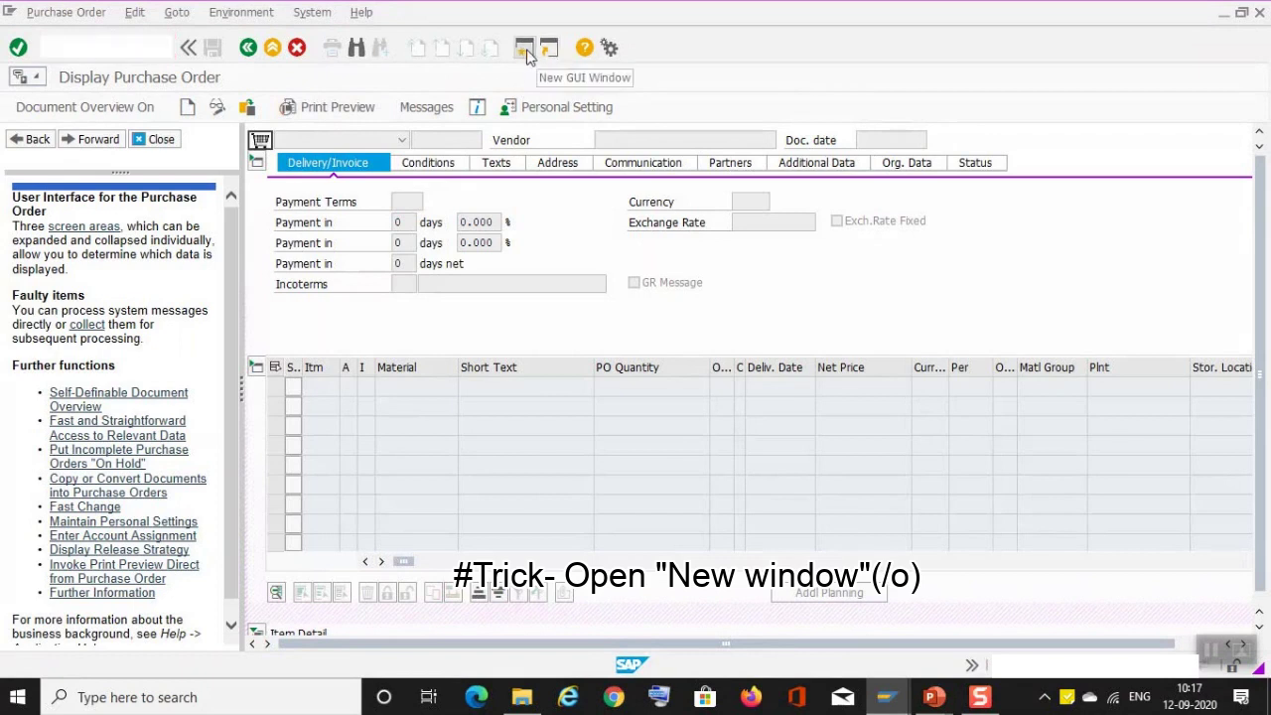
left_click(527, 52)
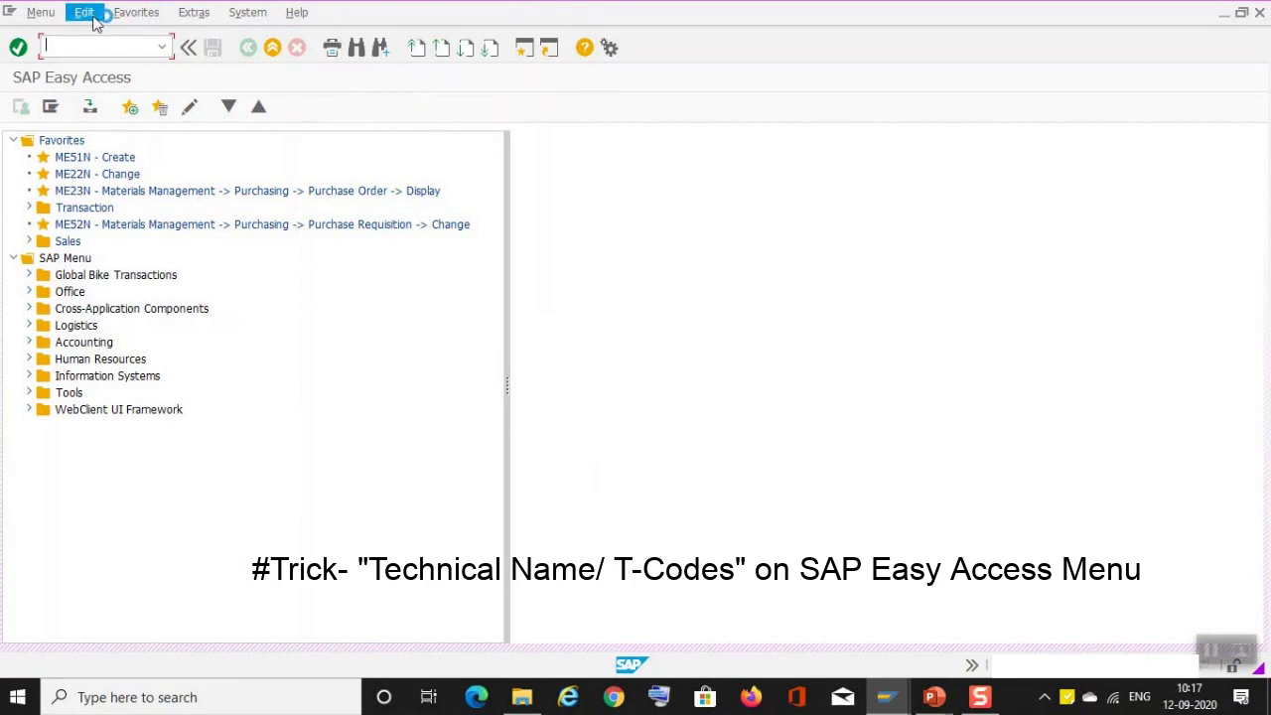
left_click(193, 12)
Step: Enable Display Technical Names in the Easy Access settings and confirm
left_click(213, 83)
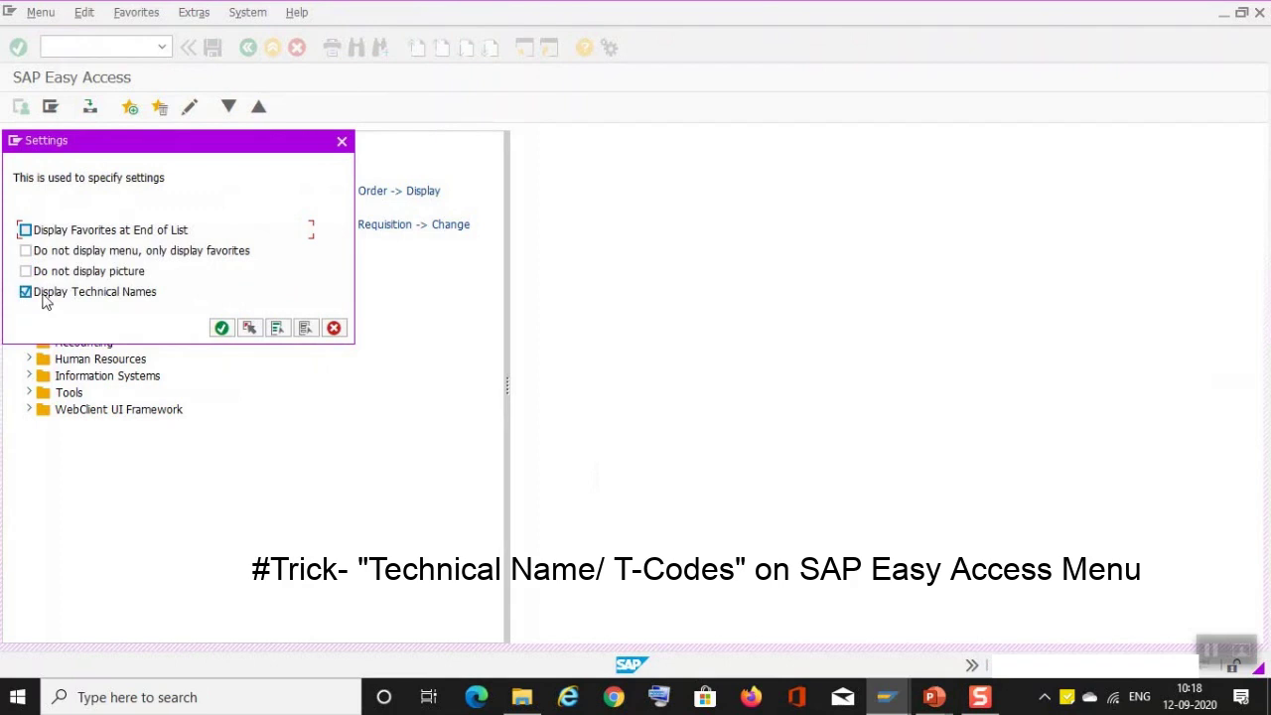
left_click(221, 329)
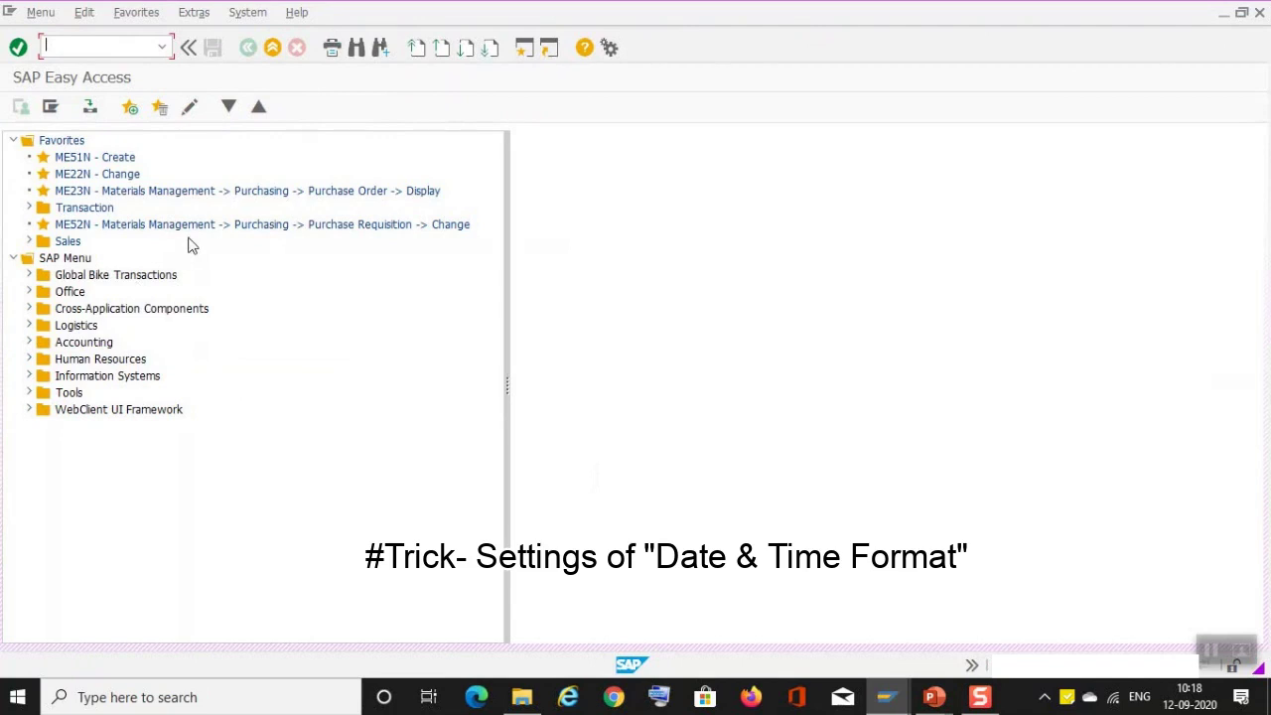
Step: Open System > User Profile > Own Data to view MM/DD/YYYY date and 12-hour time defaults
left_click(247, 14)
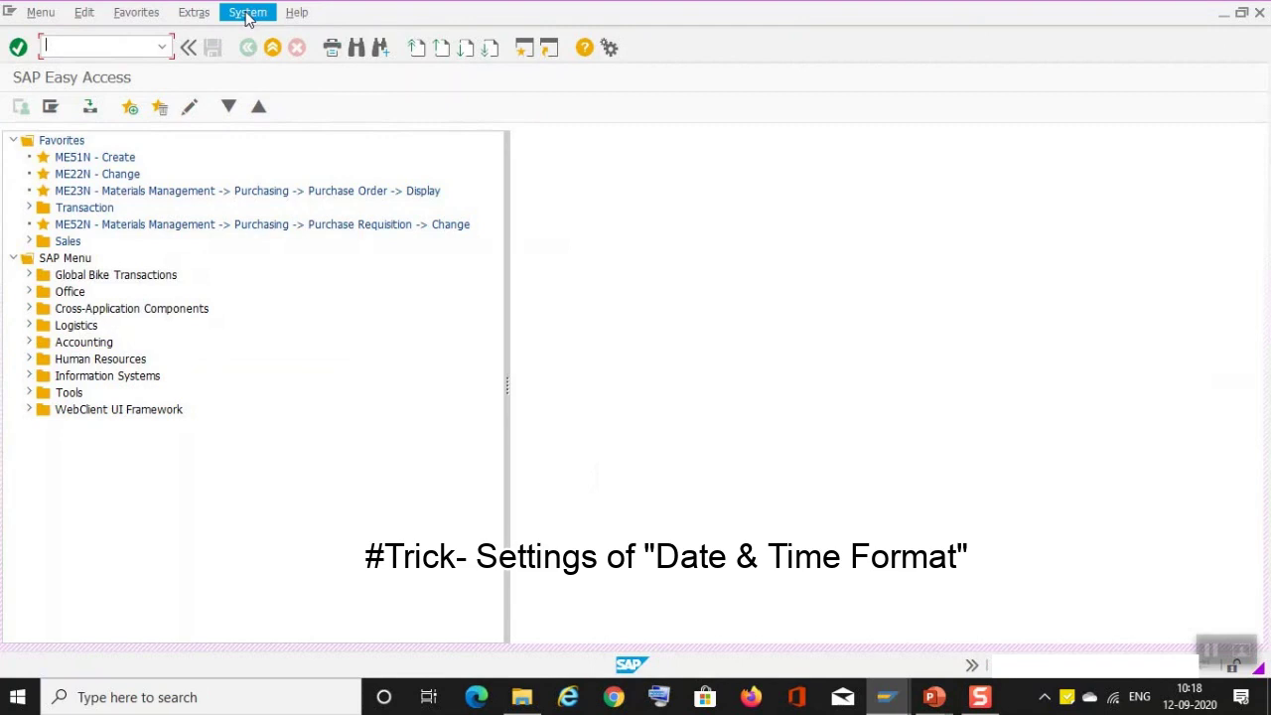
left_click(247, 13)
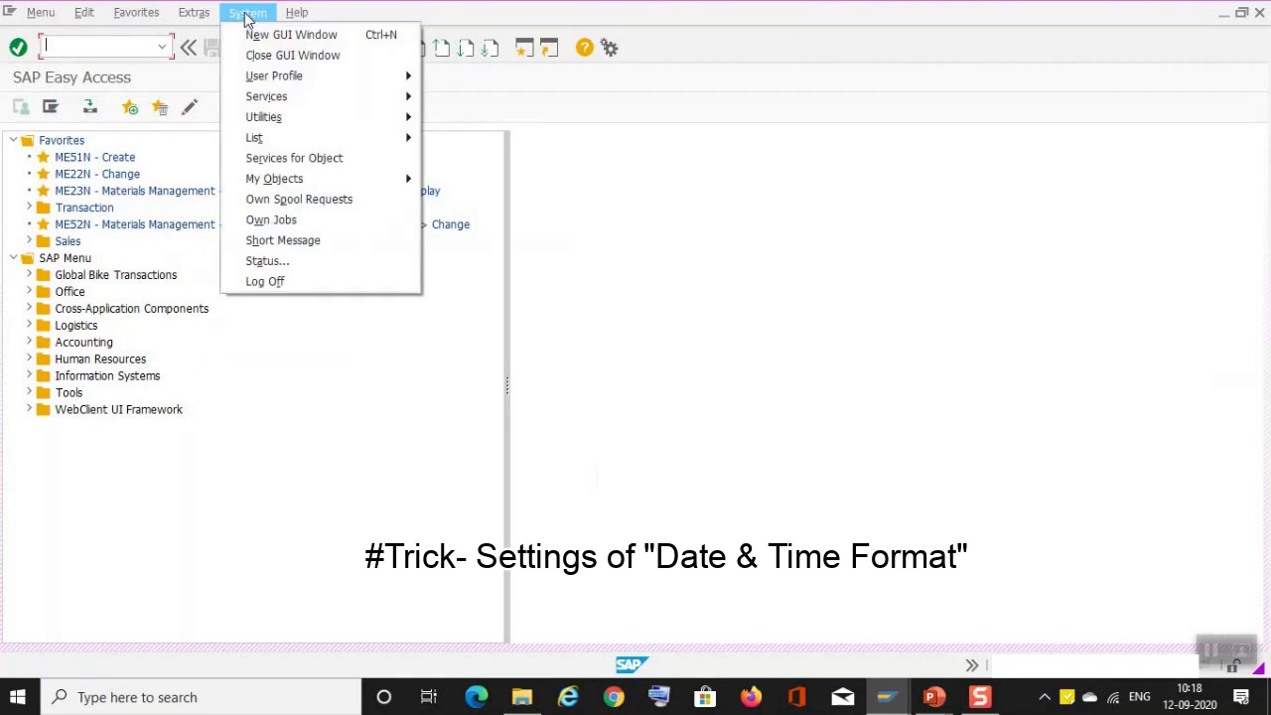
mouse_move(274, 80)
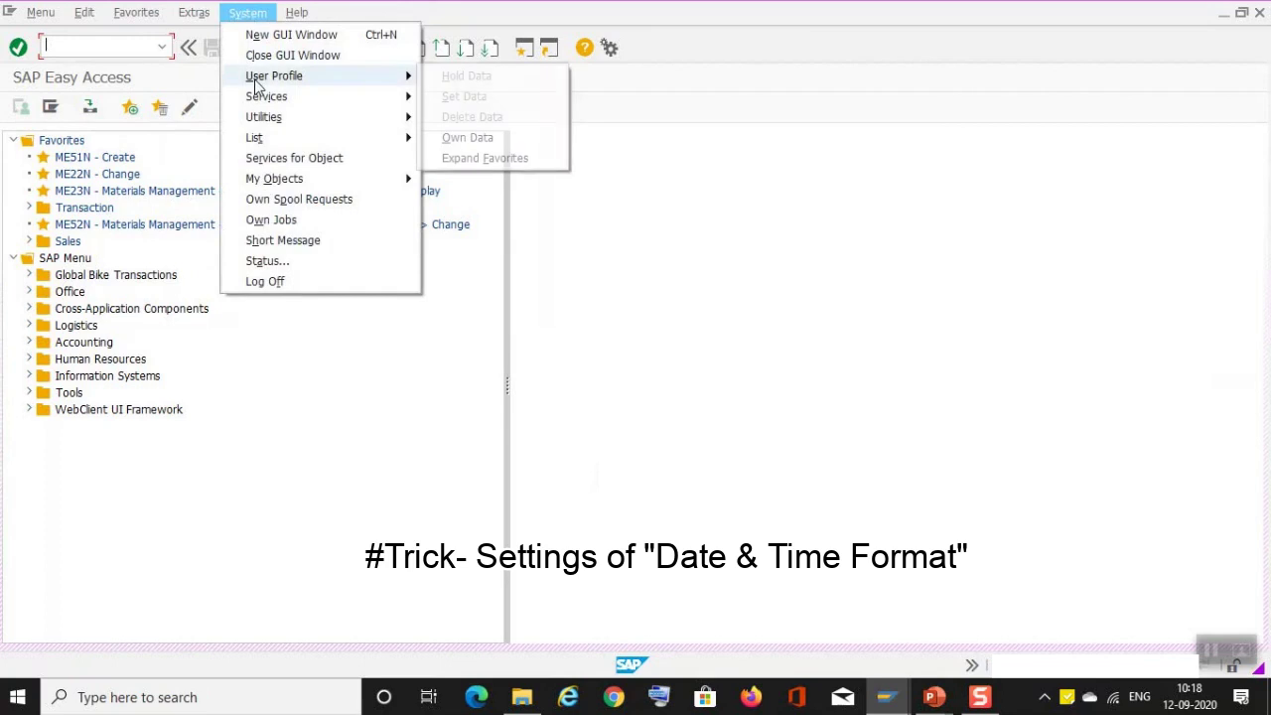
left_click(465, 141)
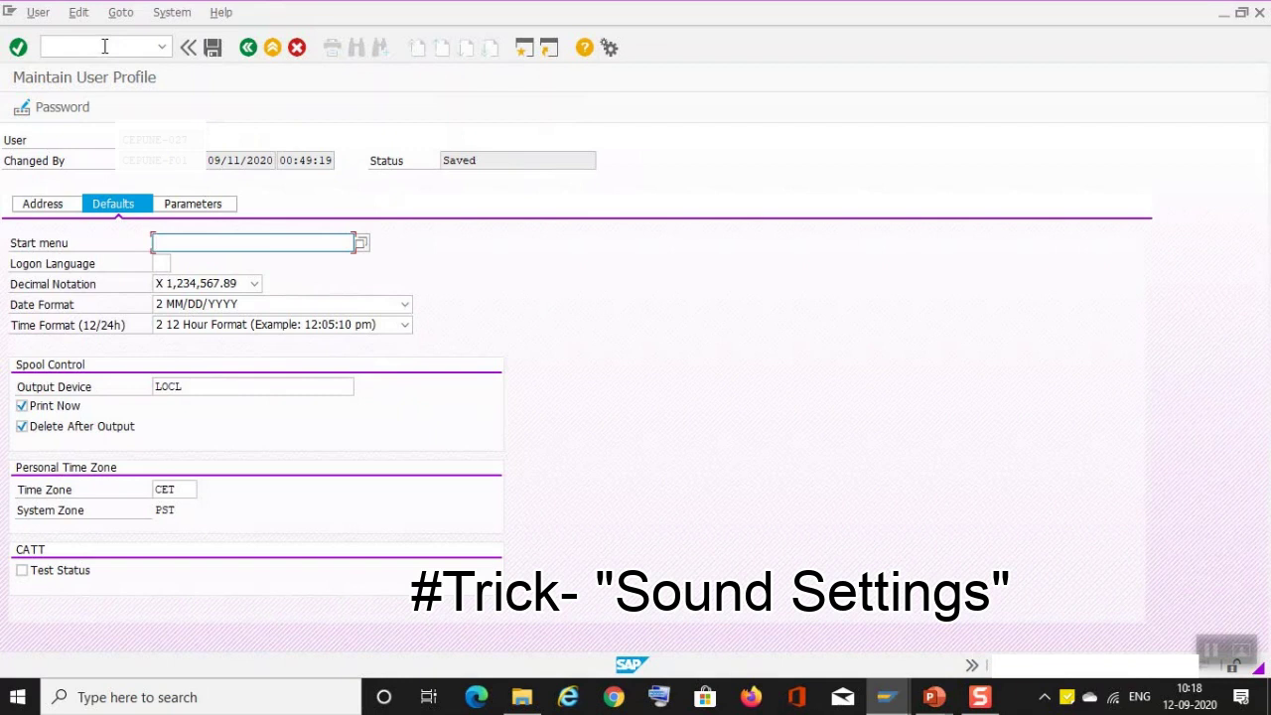
left_click(609, 48)
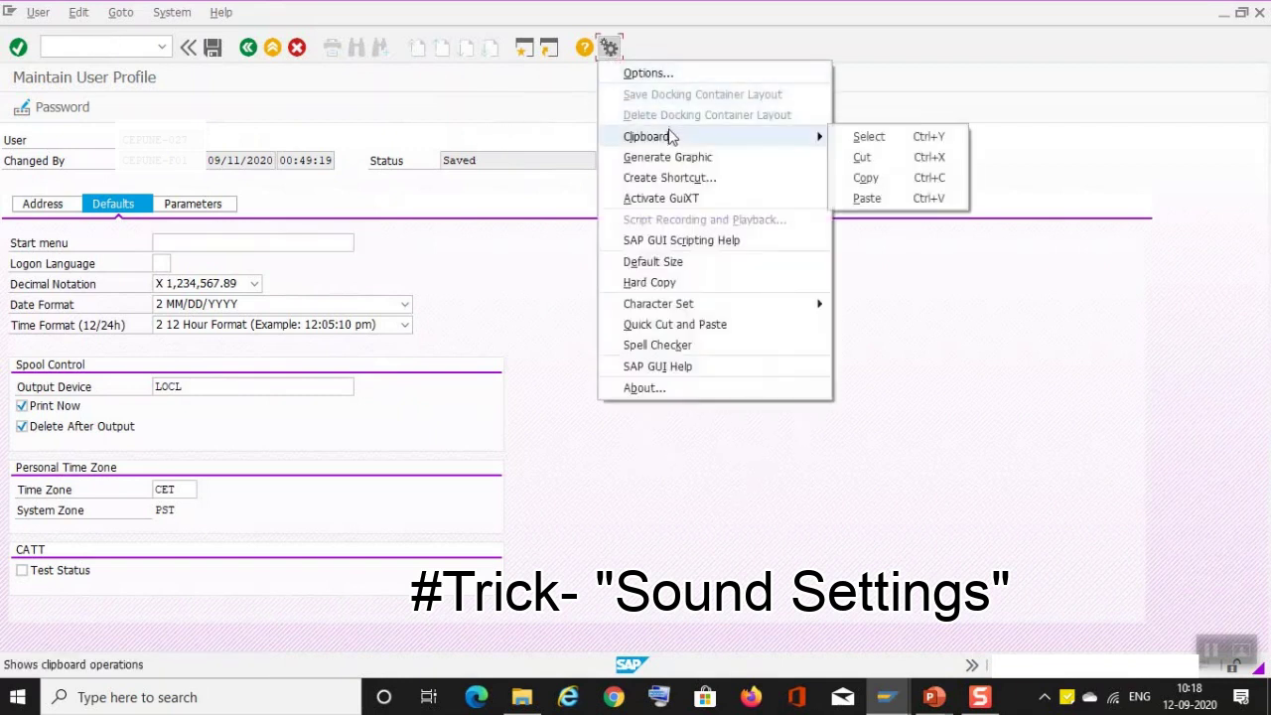
Step: Activate the audio signal in SAP GUI Options sound settings and confirm with OK
left_click(663, 76)
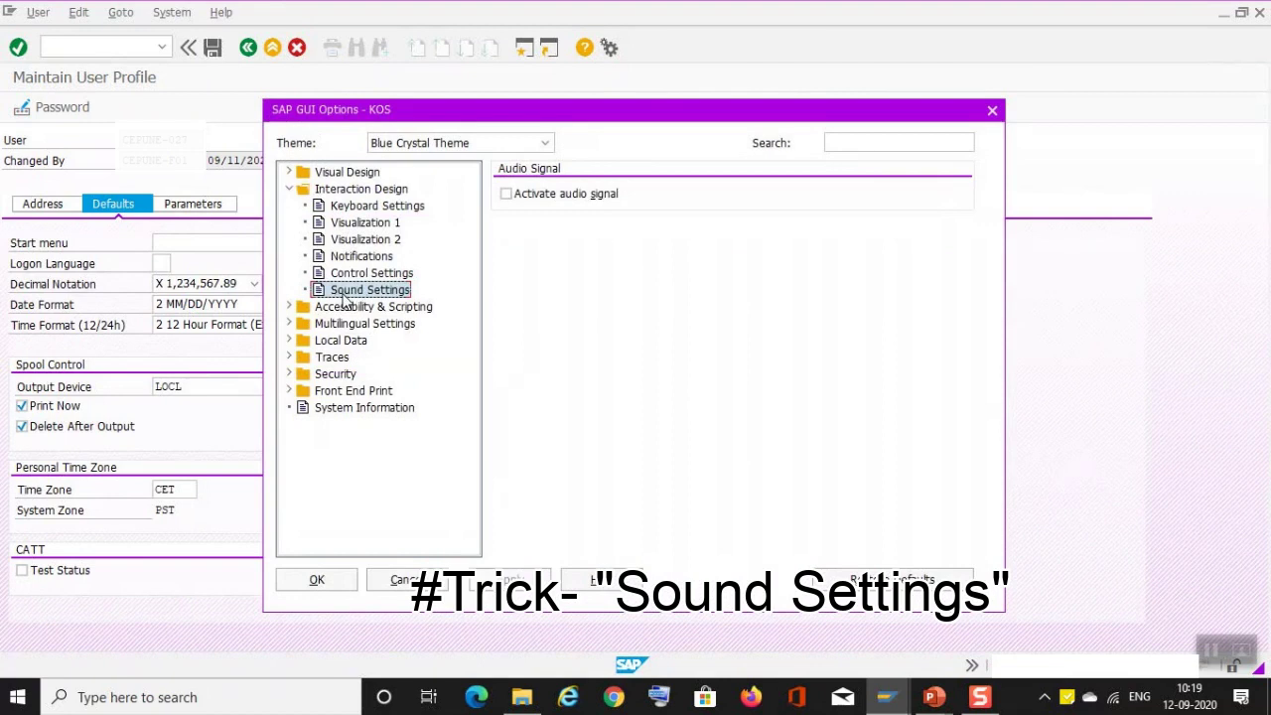
left_click(507, 195)
left_click(316, 580)
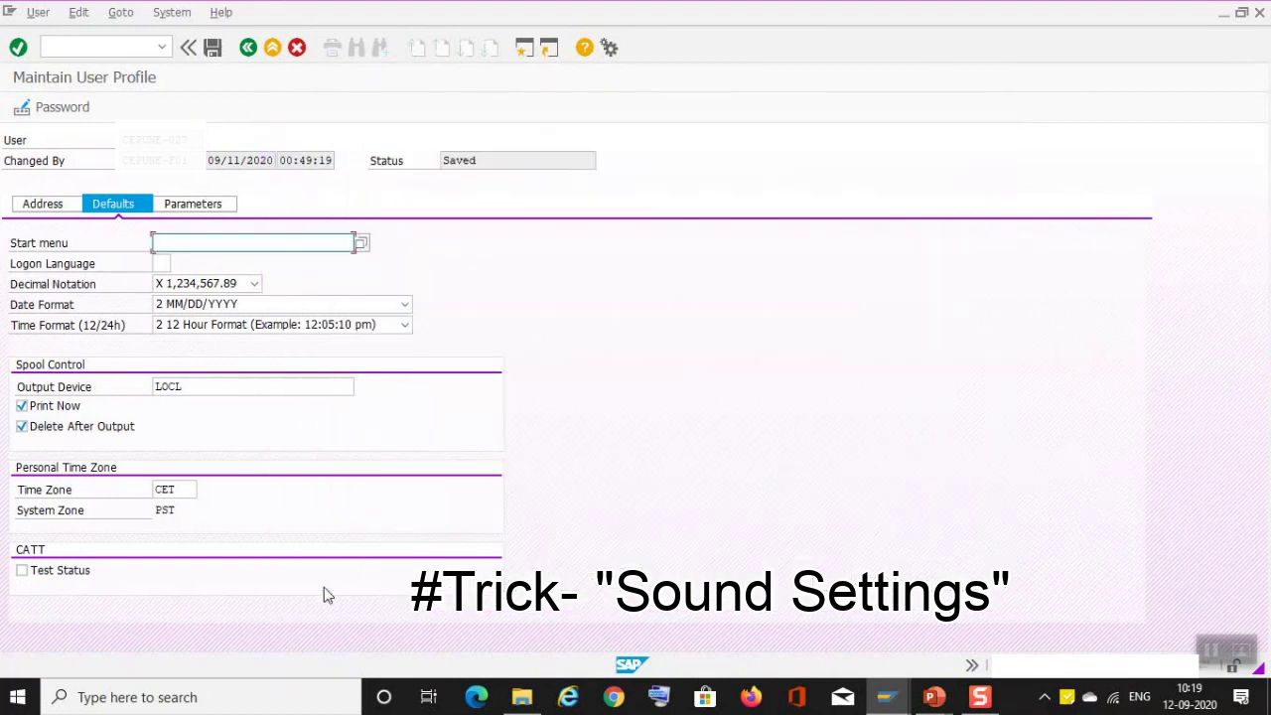
Step: Return to the start screen with the /n command
left_click(87, 46)
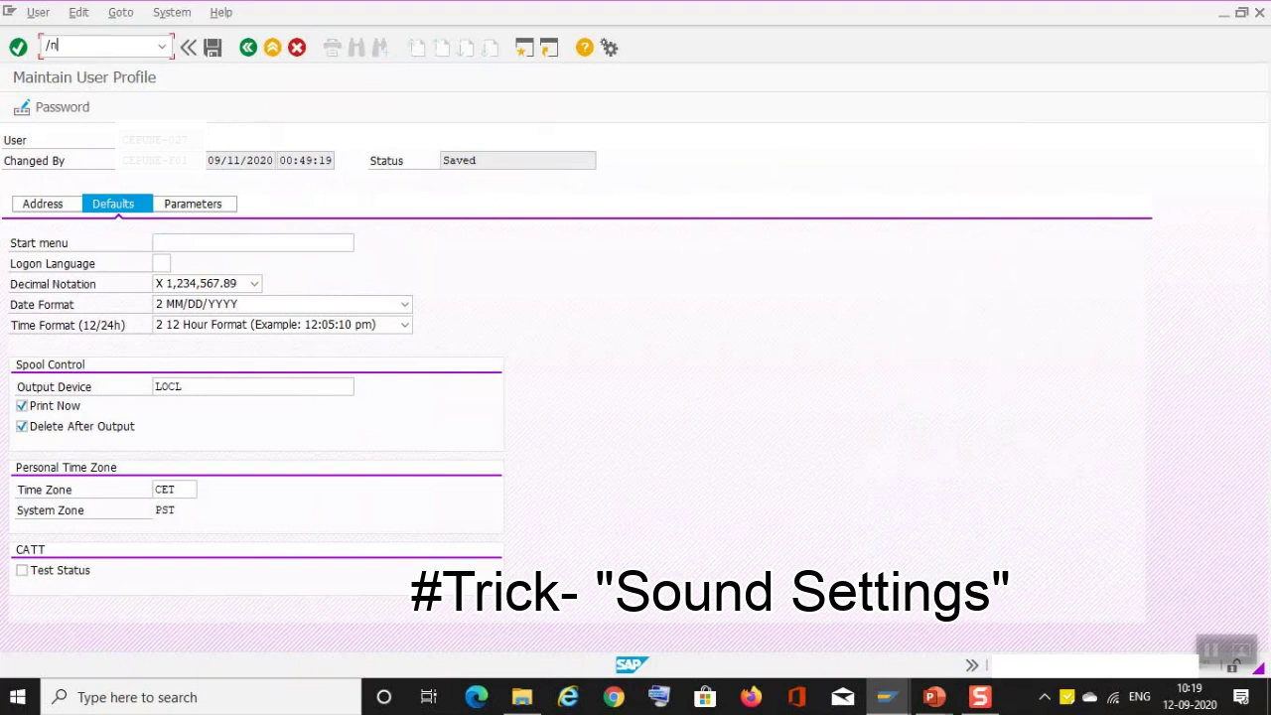
type("/n")
key("Return")
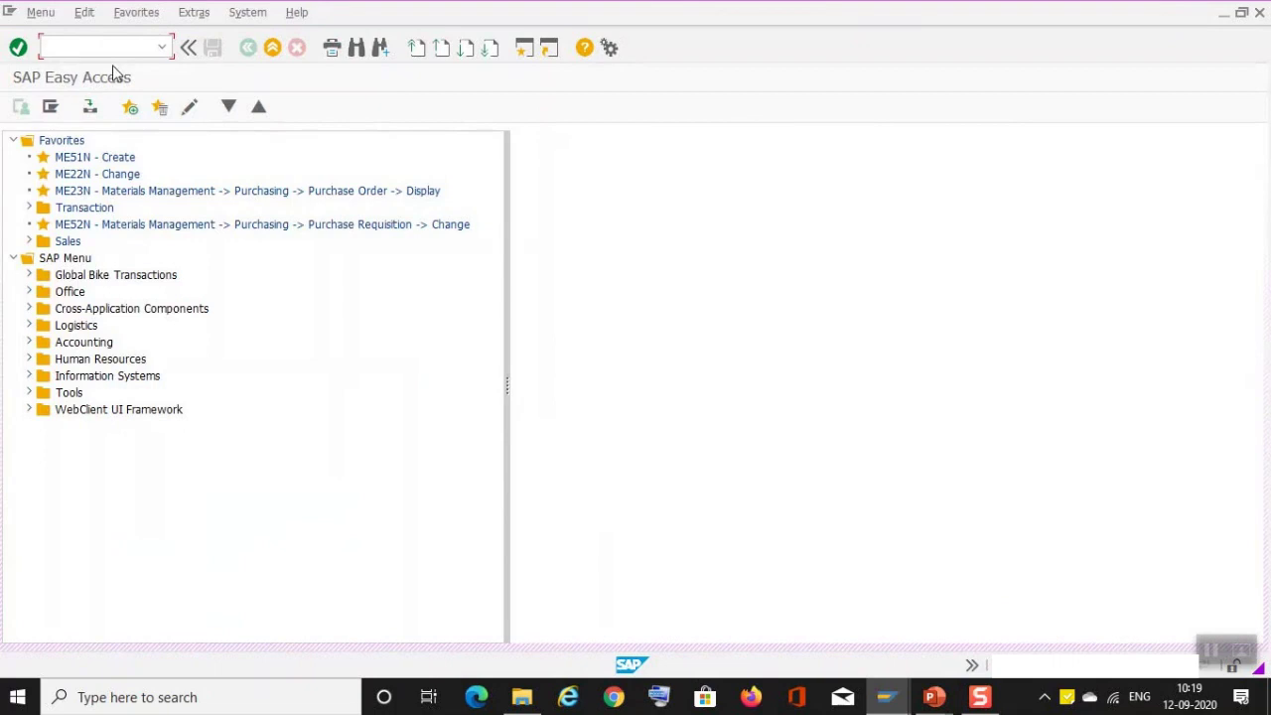
Step: Set SAP BC Purple as the KOS system colour under Visual Design and apply with OK
left_click(610, 50)
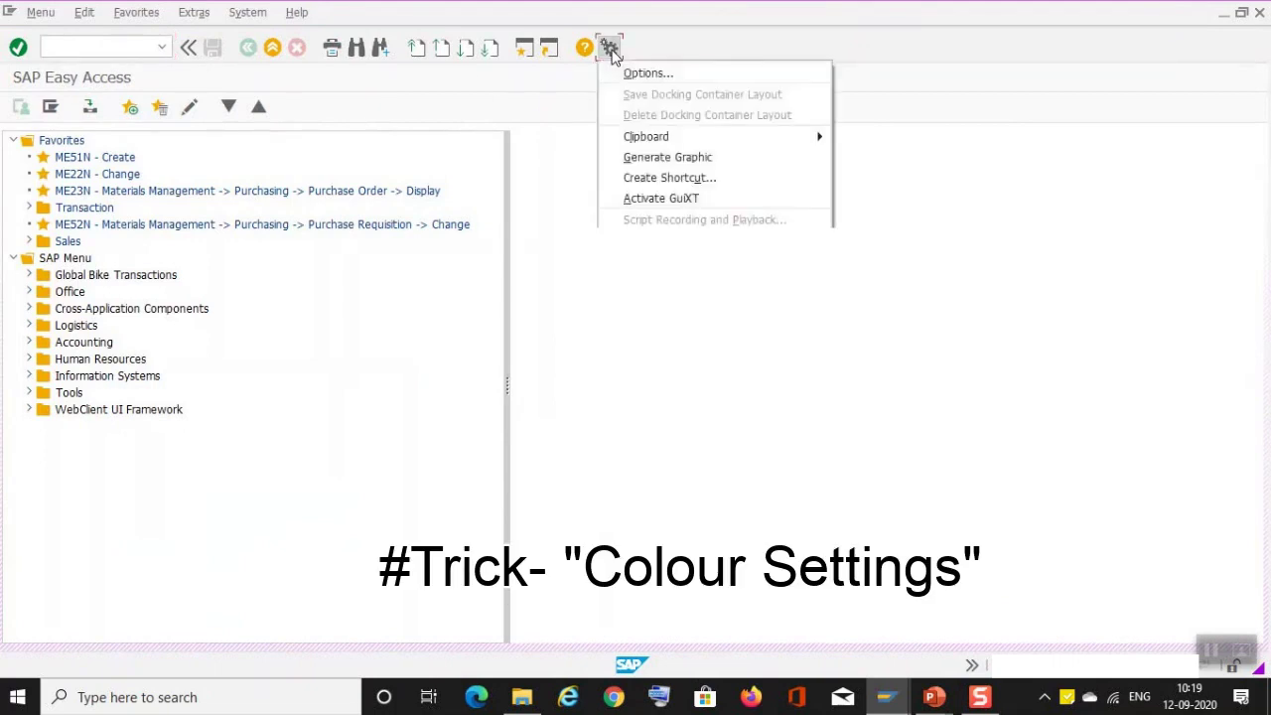
left_click(643, 74)
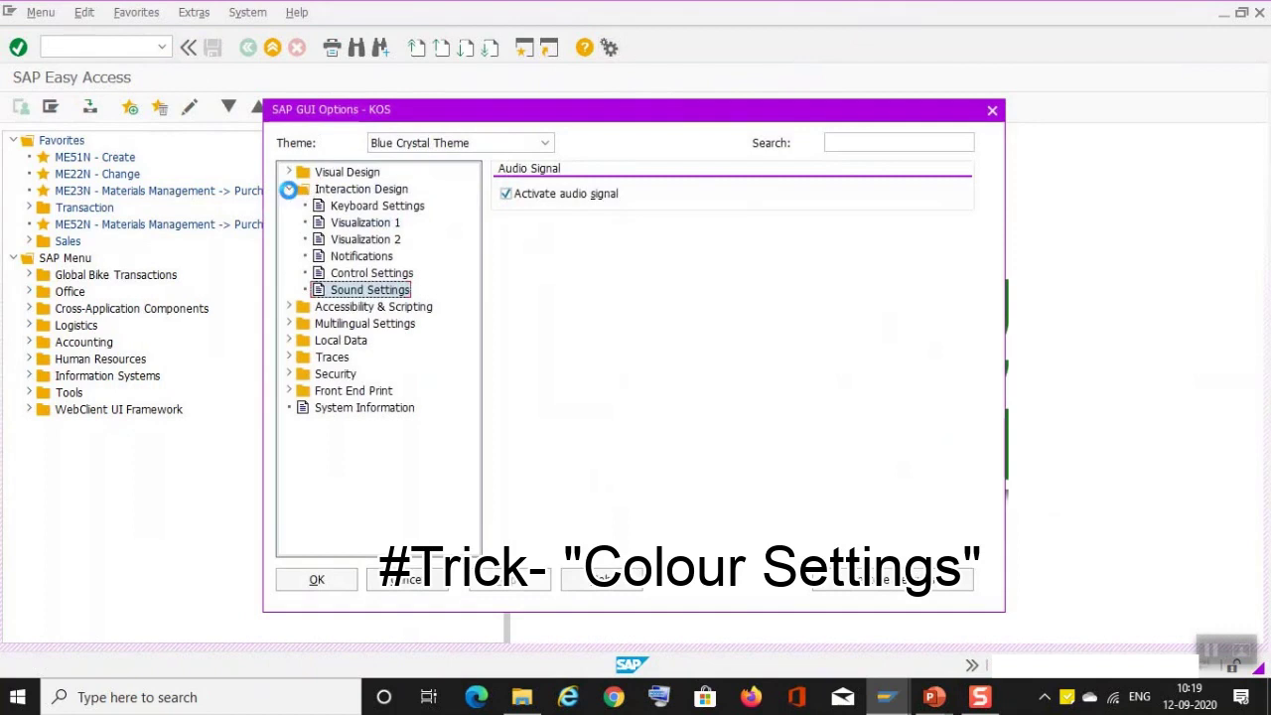
left_click(290, 190)
left_click(290, 172)
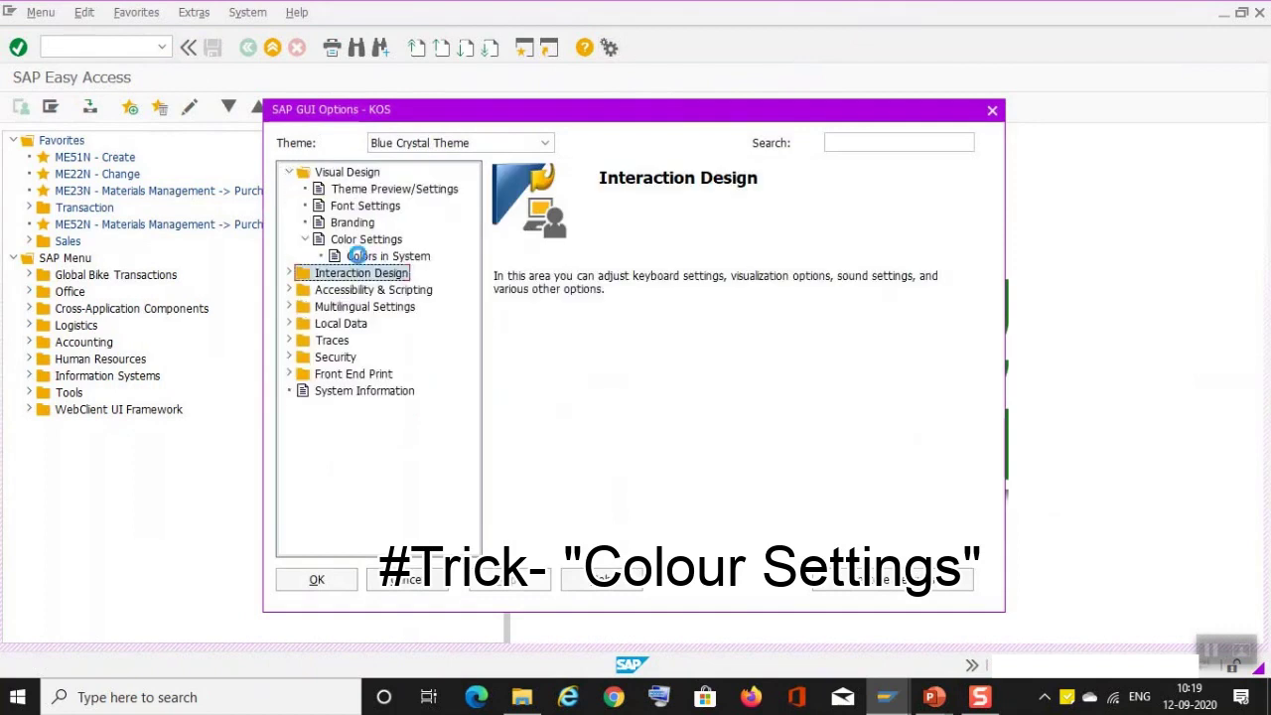
left_click(359, 256)
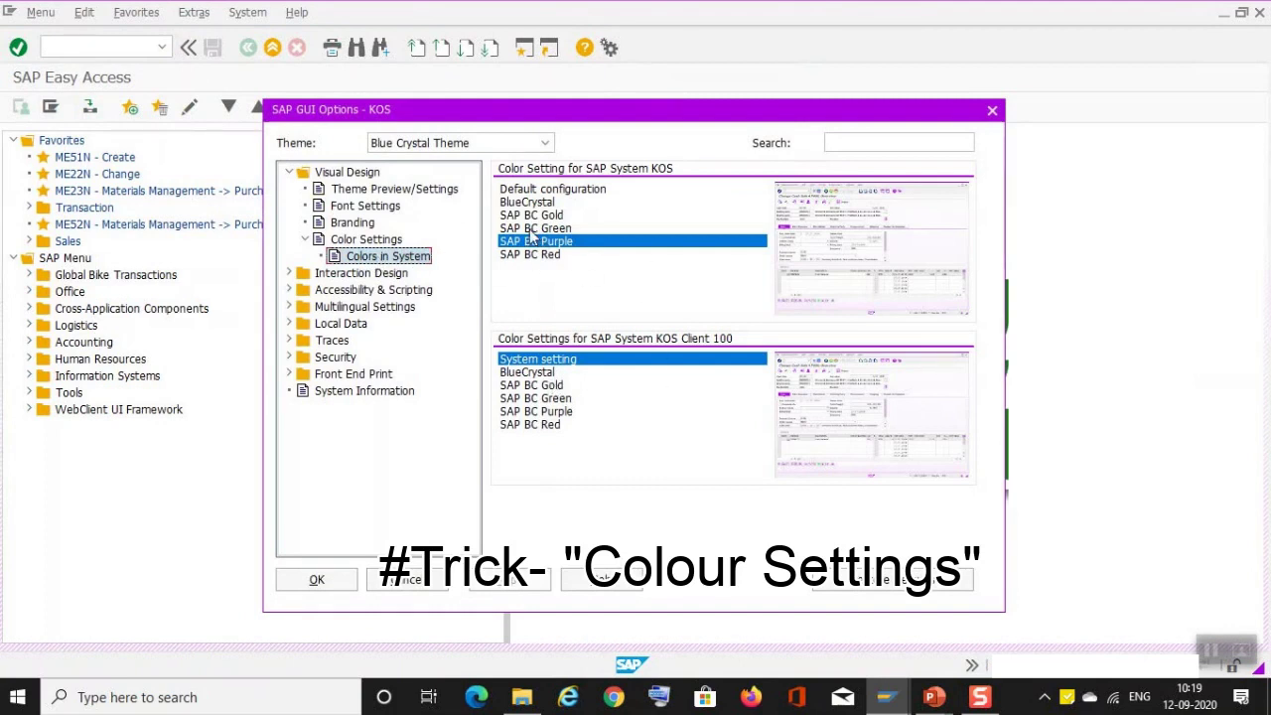
left_click(338, 581)
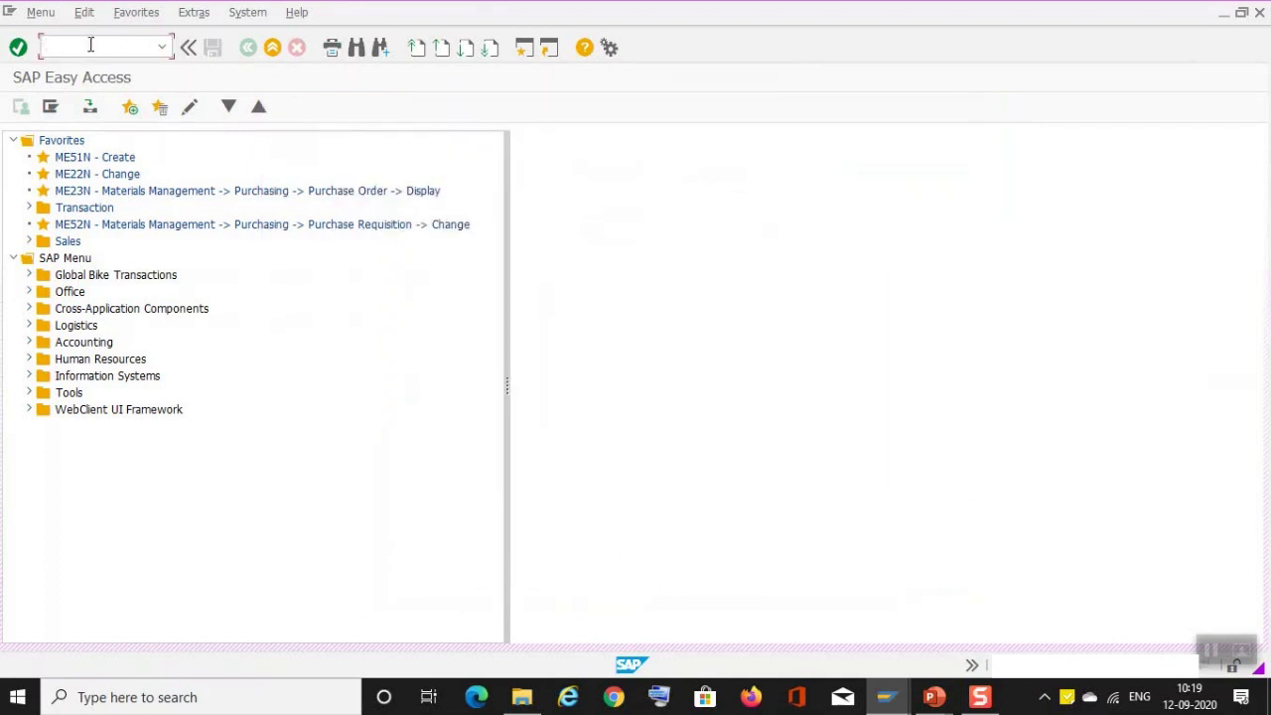
Step: Close the duplicate SAP Easy Access and Display Purchase Order session windows
left_click(11, 12)
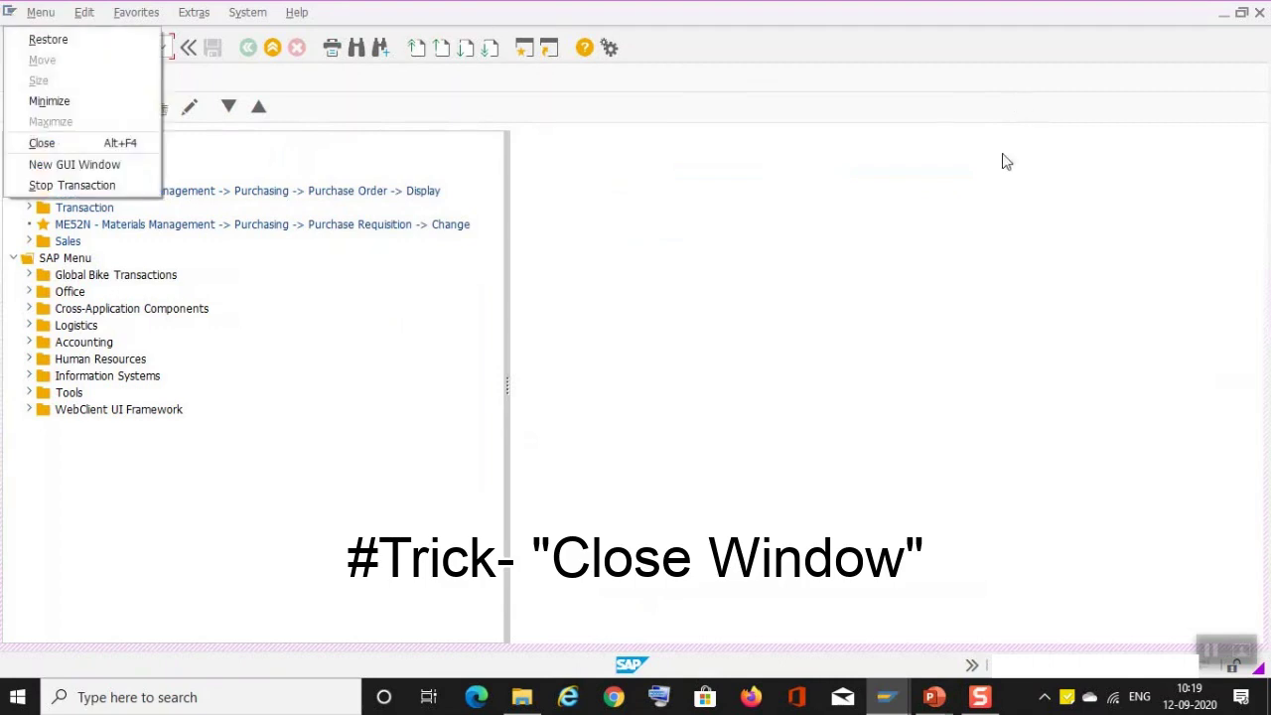
left_click(983, 176)
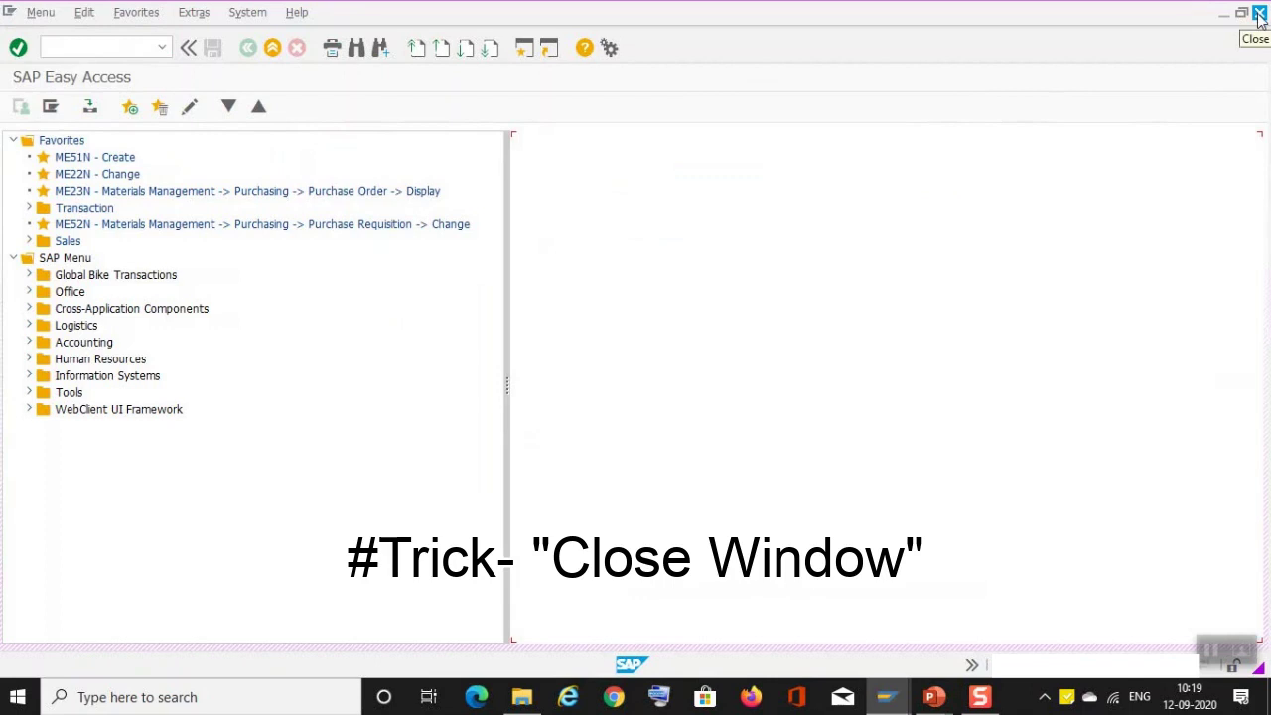
left_click(1259, 18)
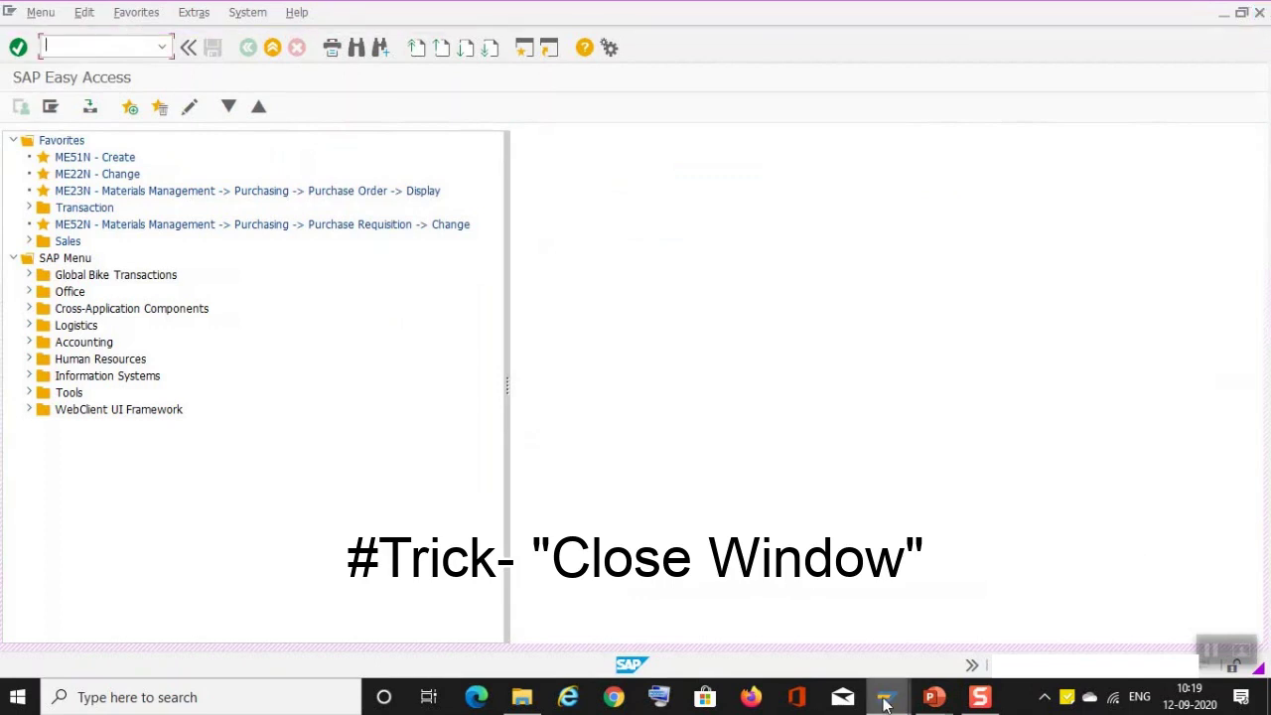
mouse_move(887, 697)
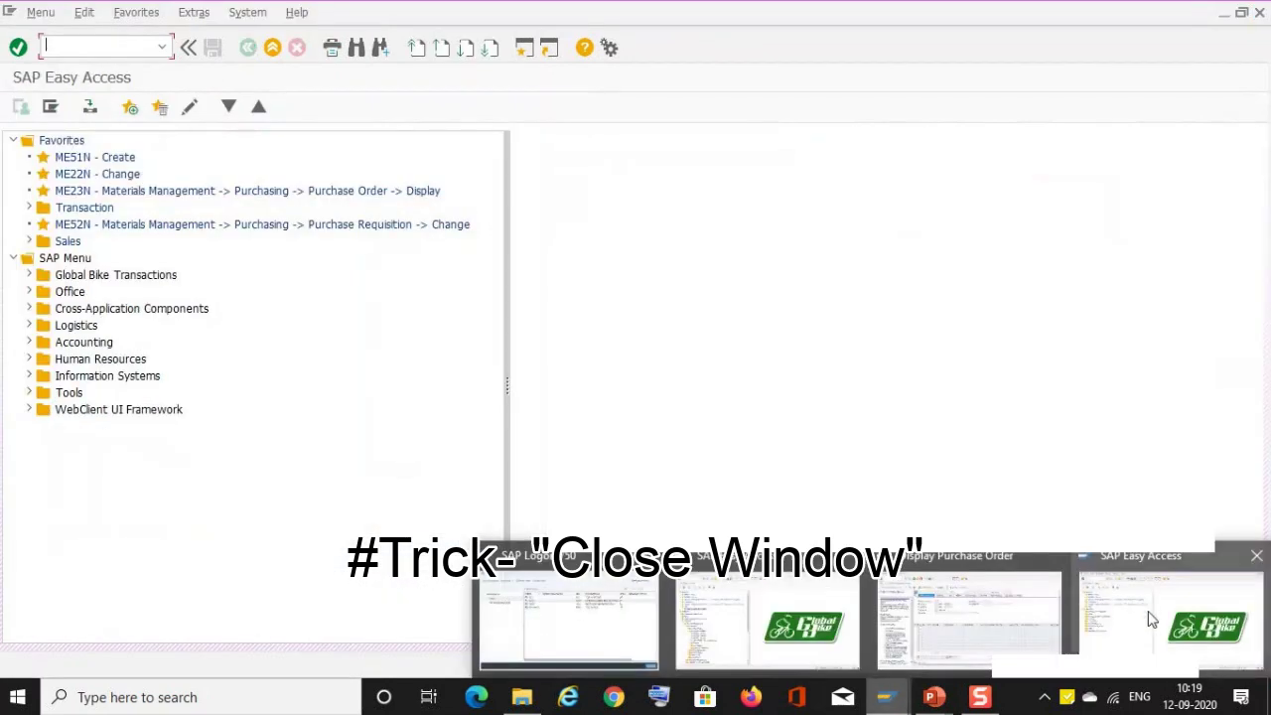
left_click(1148, 613)
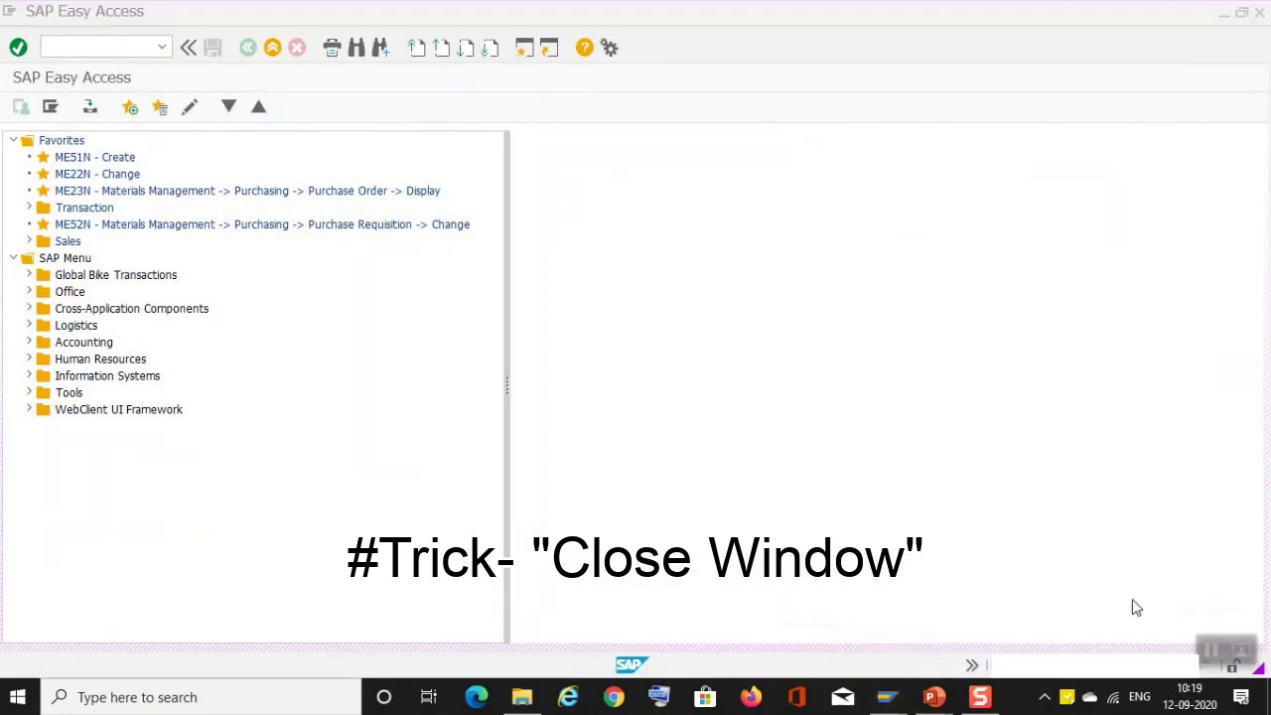
left_click(1259, 11)
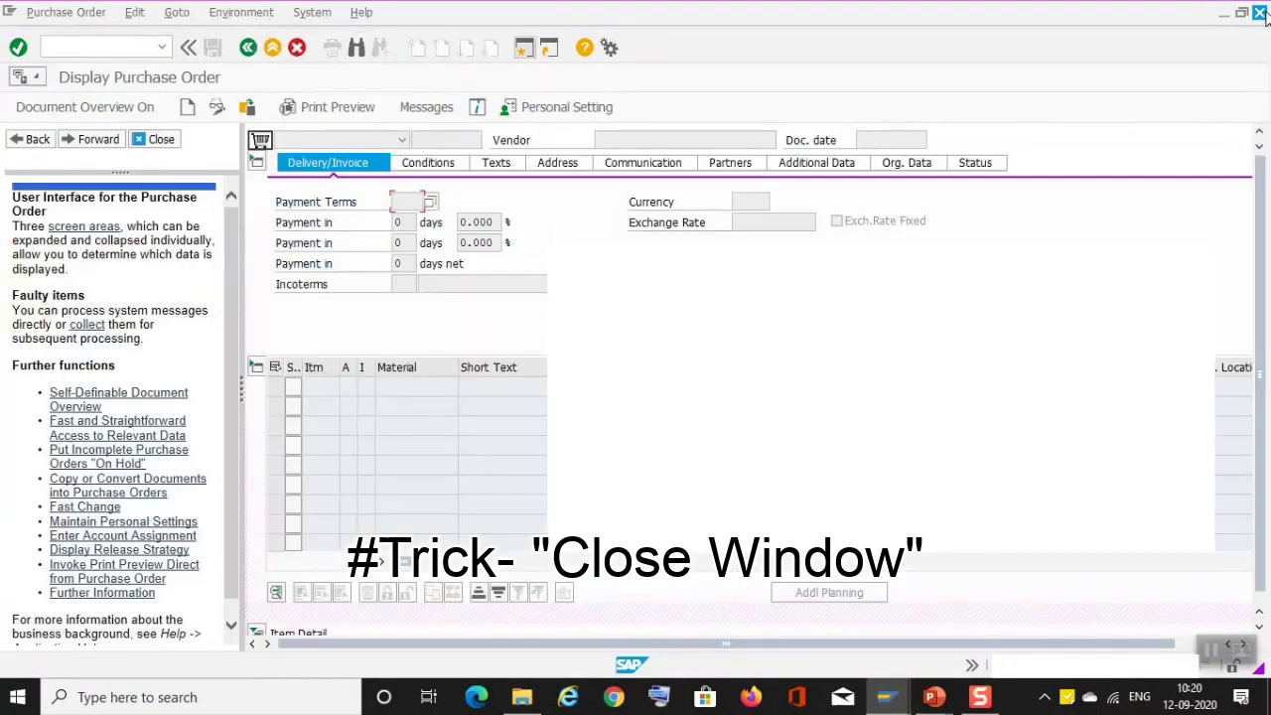
left_click(1258, 12)
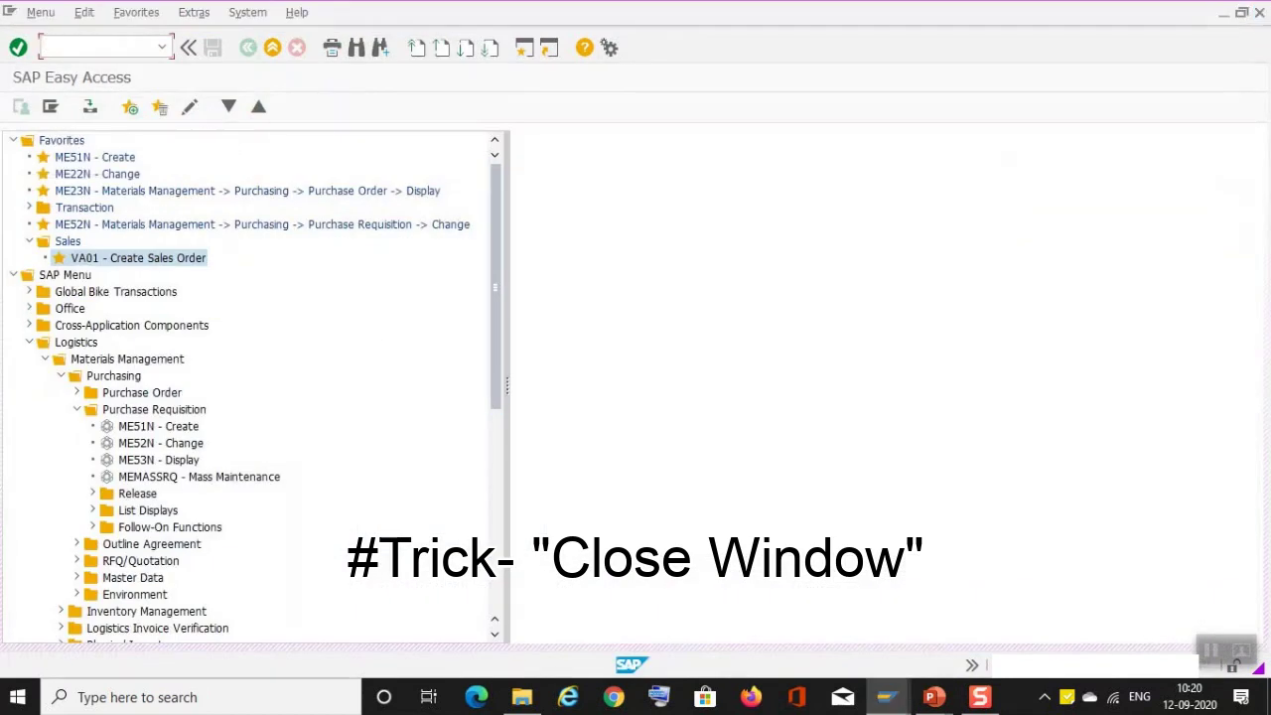
Step: Close the final SAP Easy Access window from its system menu and confirm the log off
left_click(7, 14)
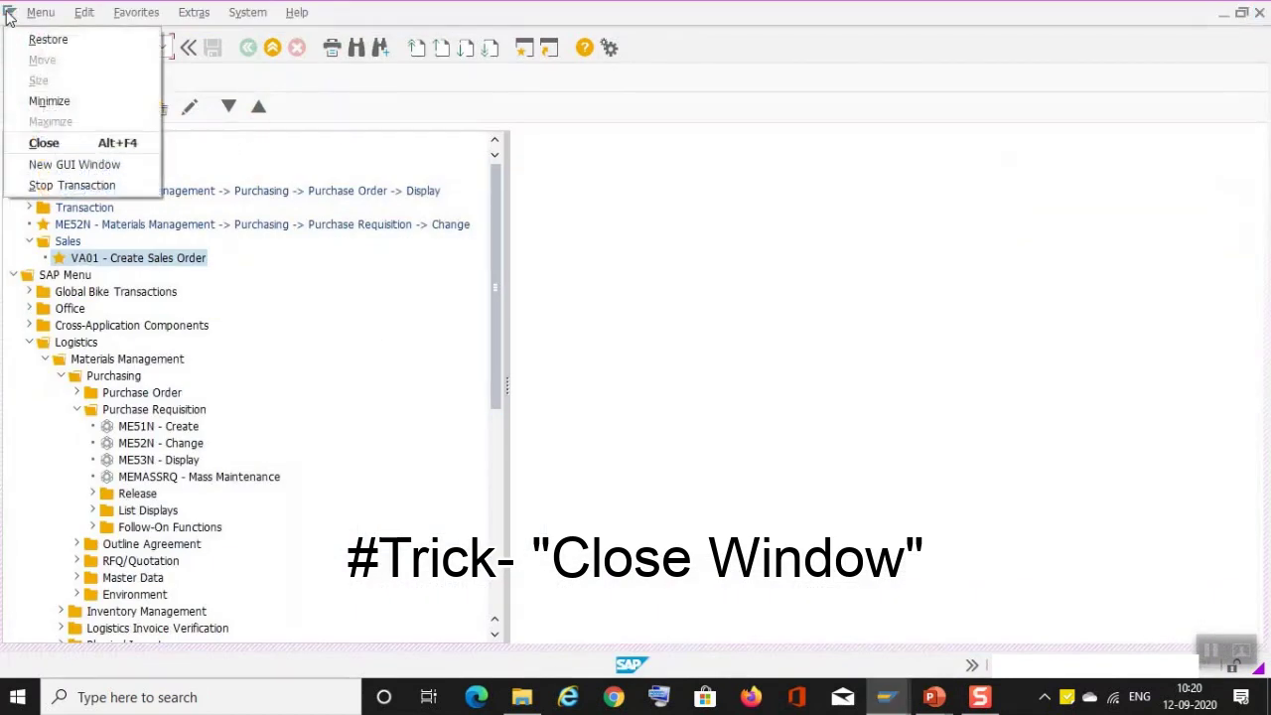
left_click(62, 147)
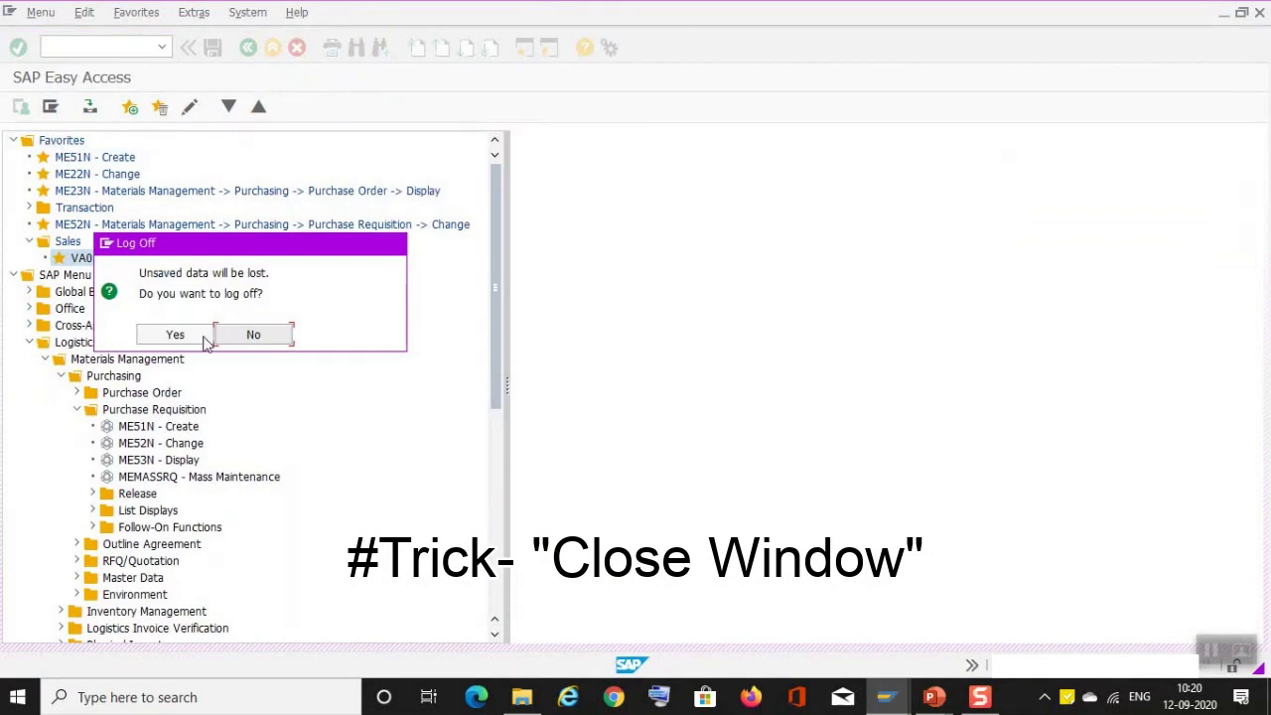
left_click(174, 335)
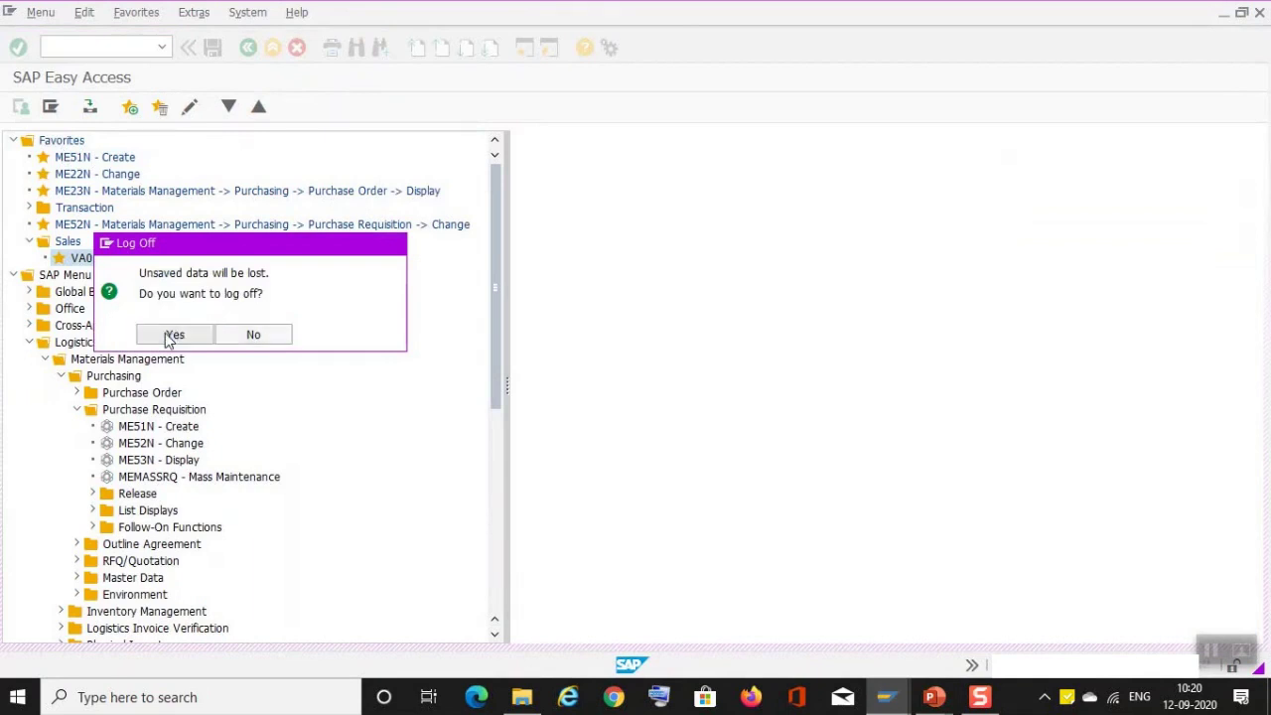